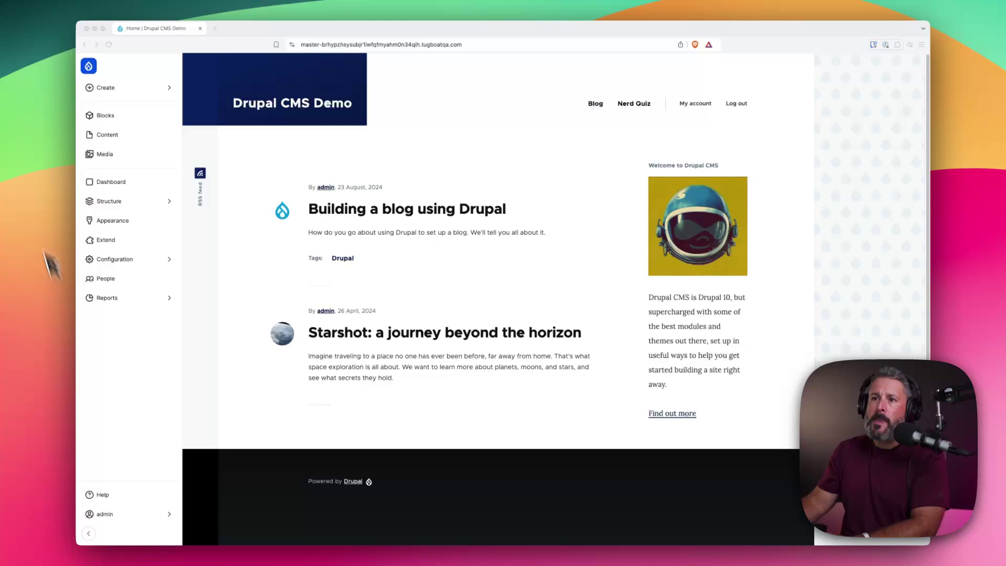
Step: Go through Structure to the Content types list showing Basic page and Blog post
click(134, 90)
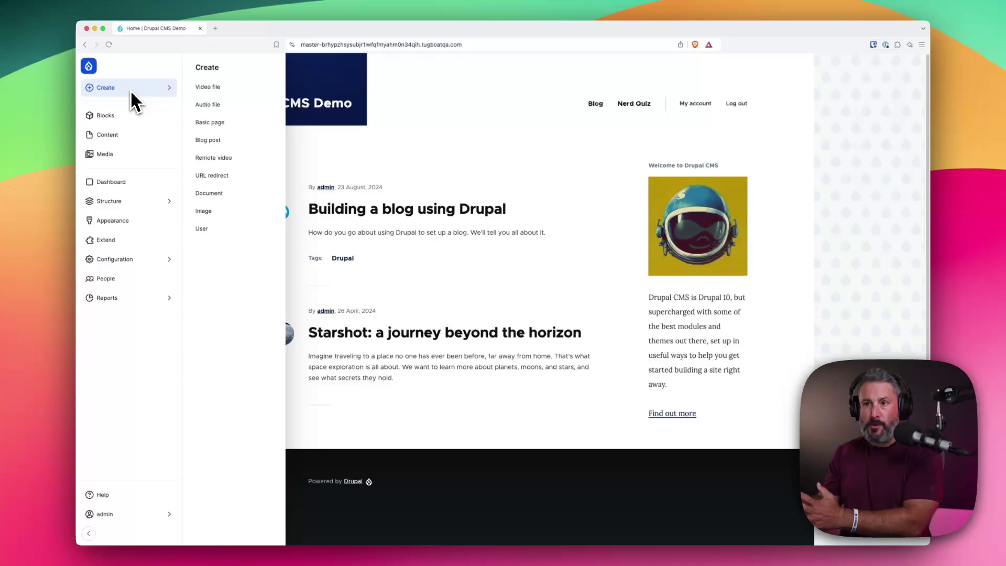
click(134, 200)
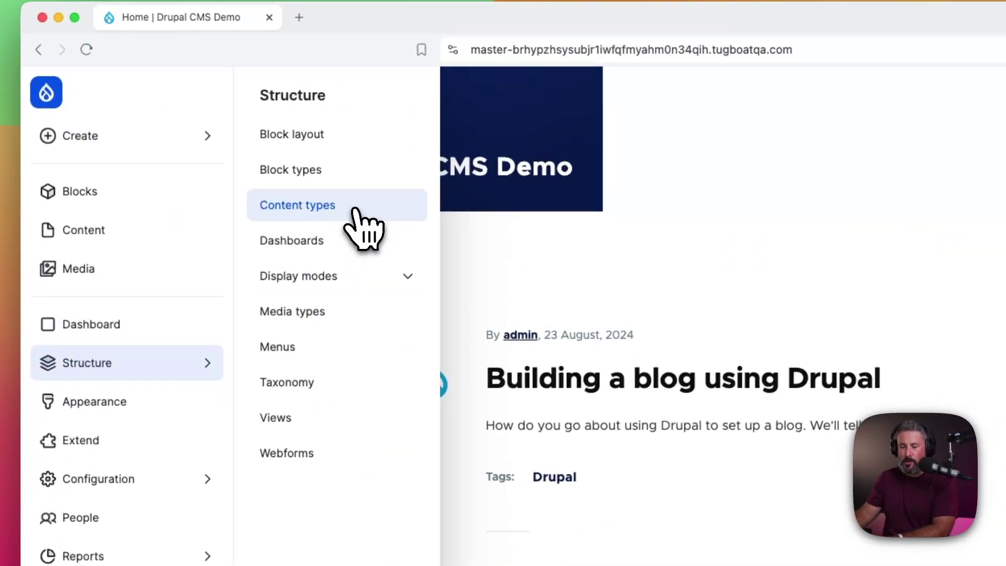
click(357, 208)
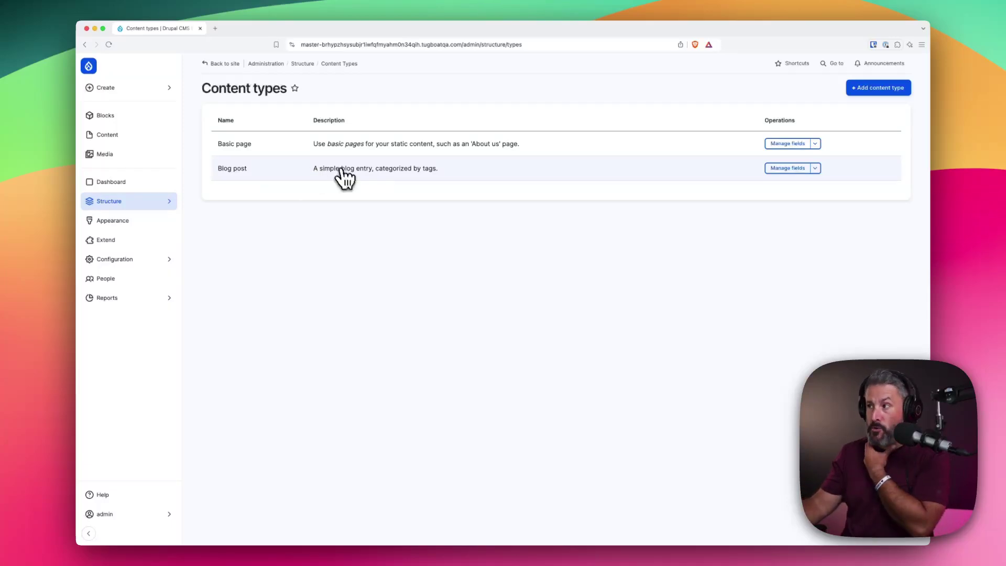
Step: Start a content type named 'Homes' (machine name homes) with description 'Homes for sale.'
click(873, 87)
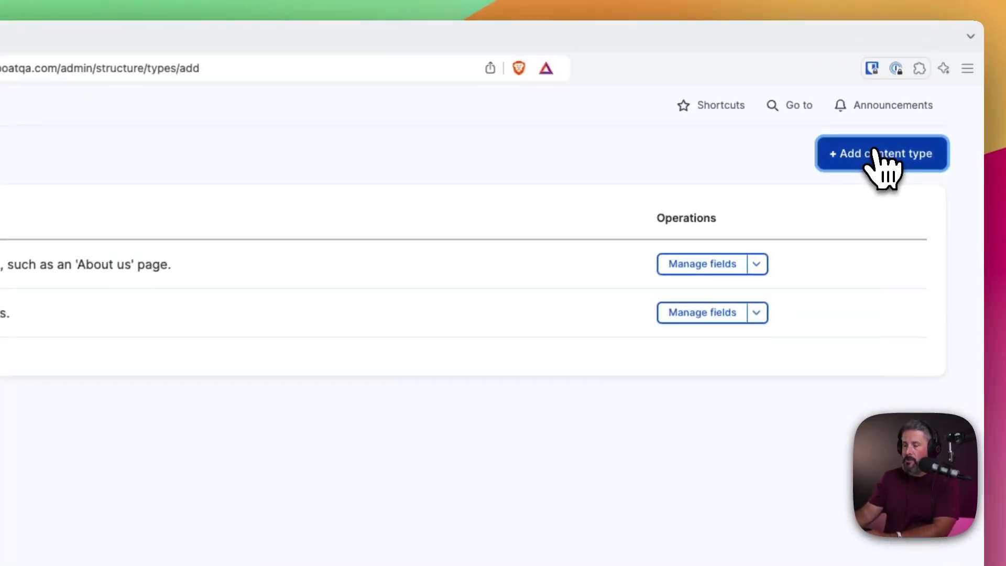
click(290, 234)
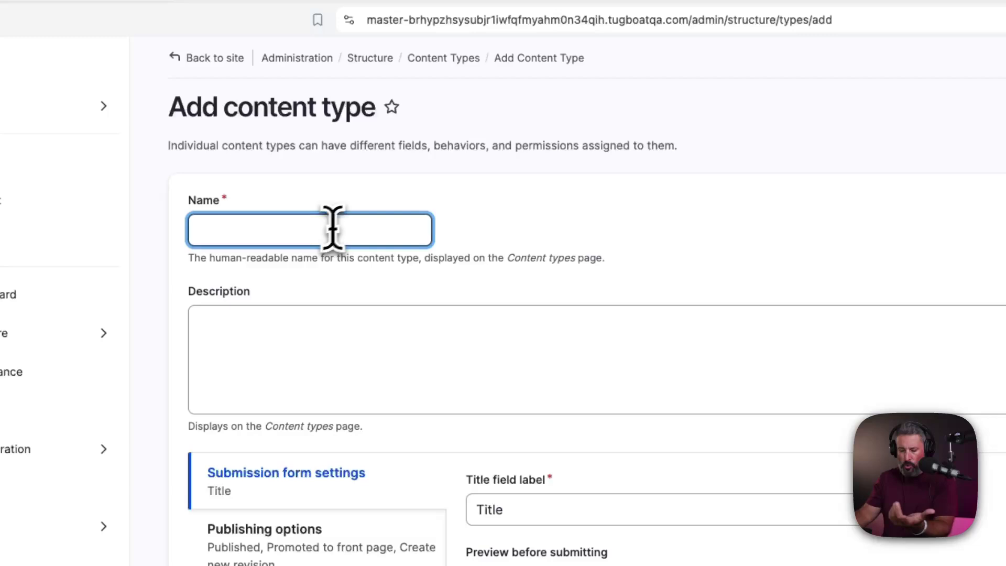
text(Homes)
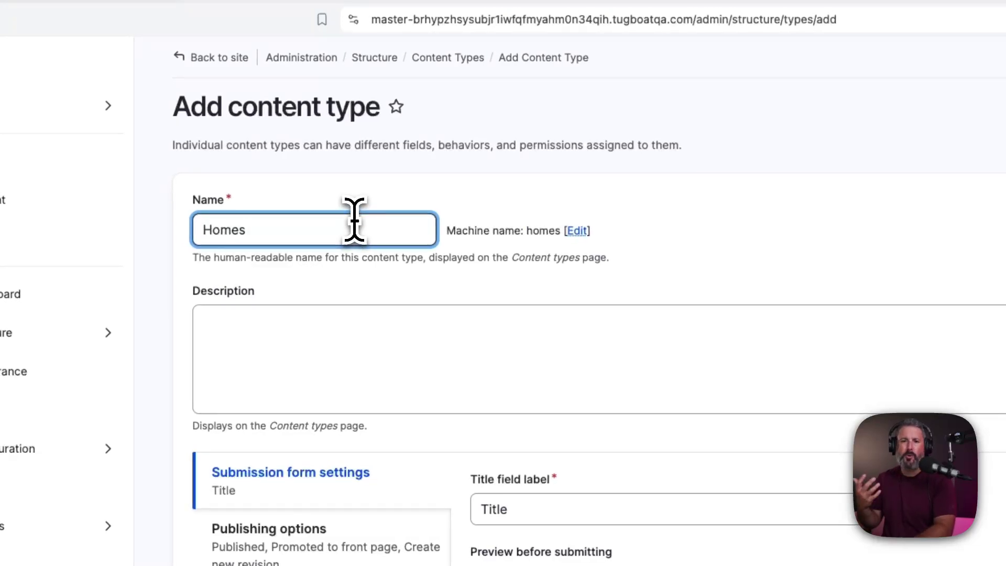
key(Tab)
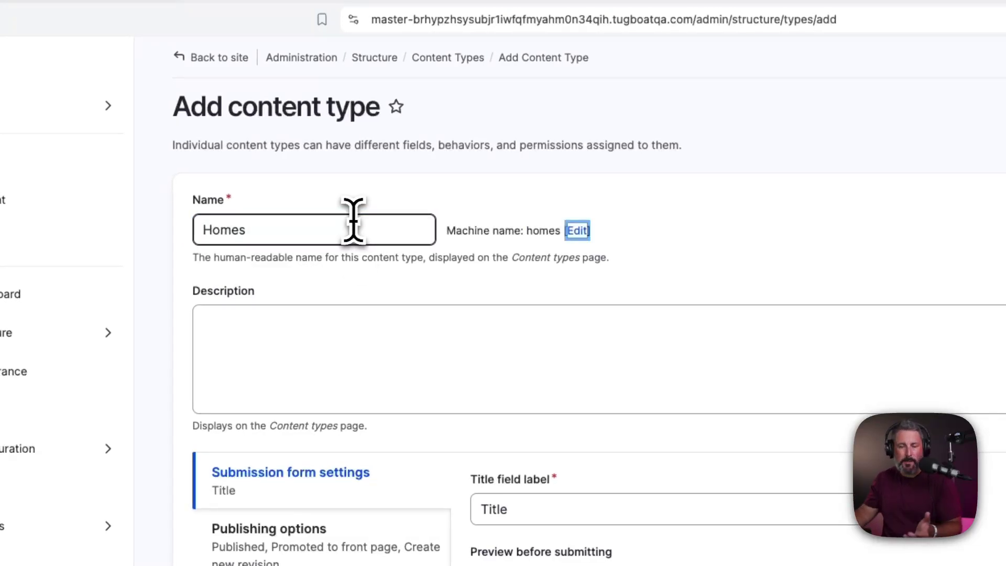
click(341, 337)
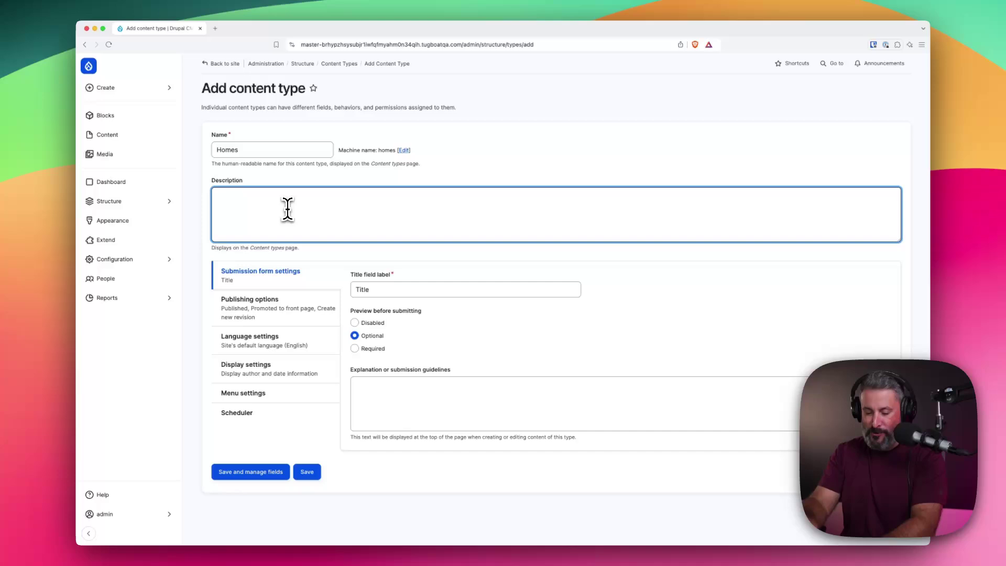
text(omes for sale.)
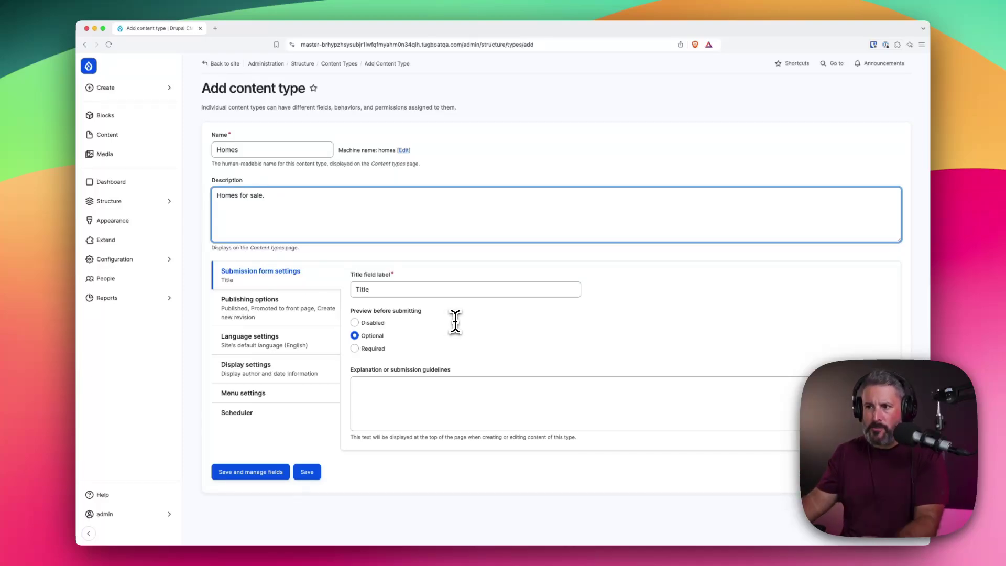
click(425, 289)
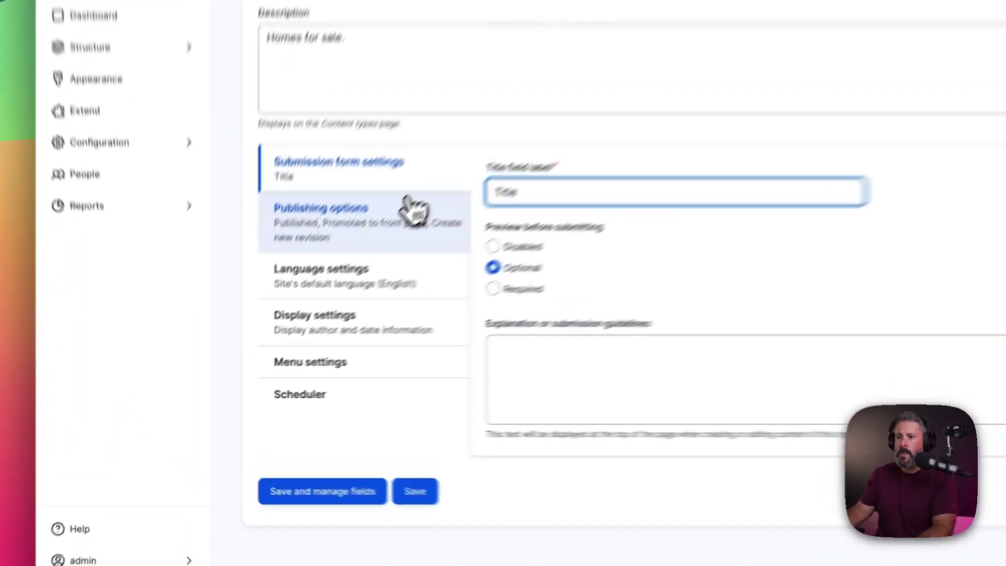
Step: Review the Publishing, Language, Display, Menu and Scheduler defaults, then save Homes
click(304, 302)
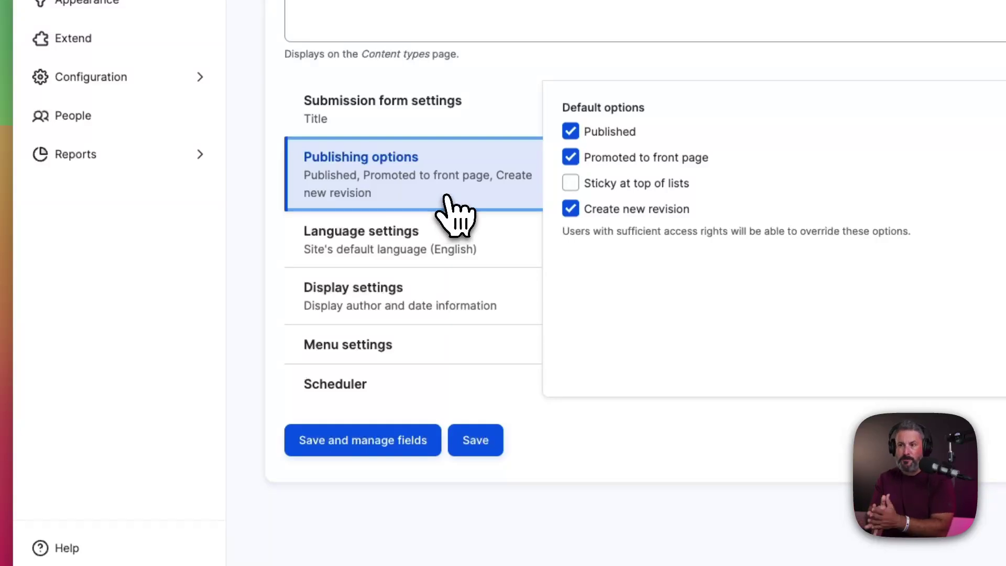
click(370, 246)
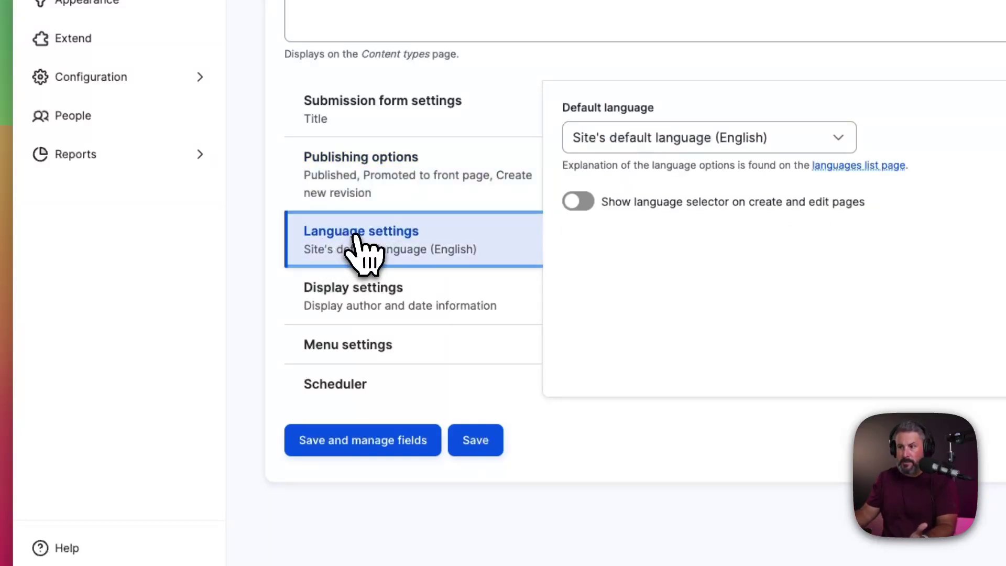
click(417, 285)
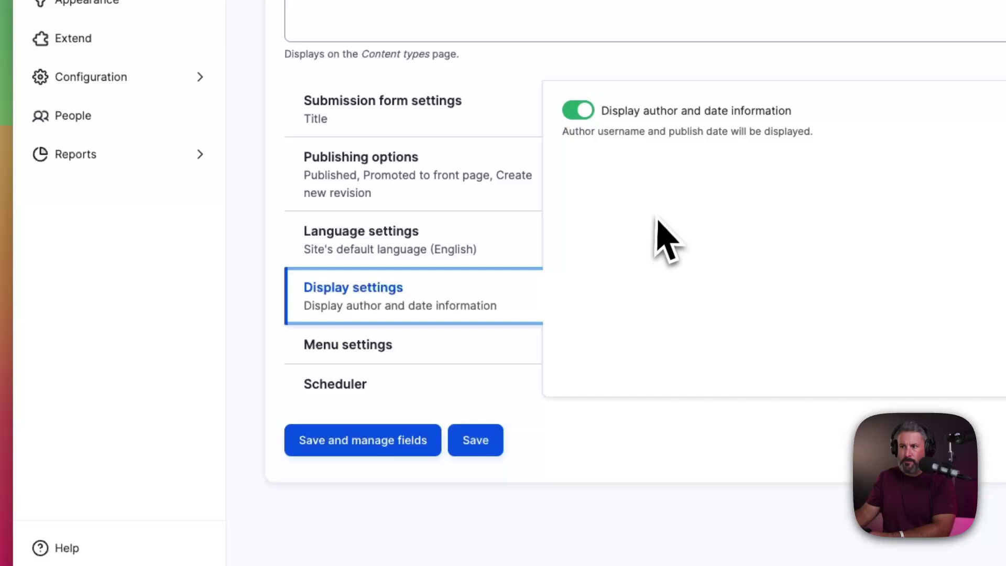
click(446, 345)
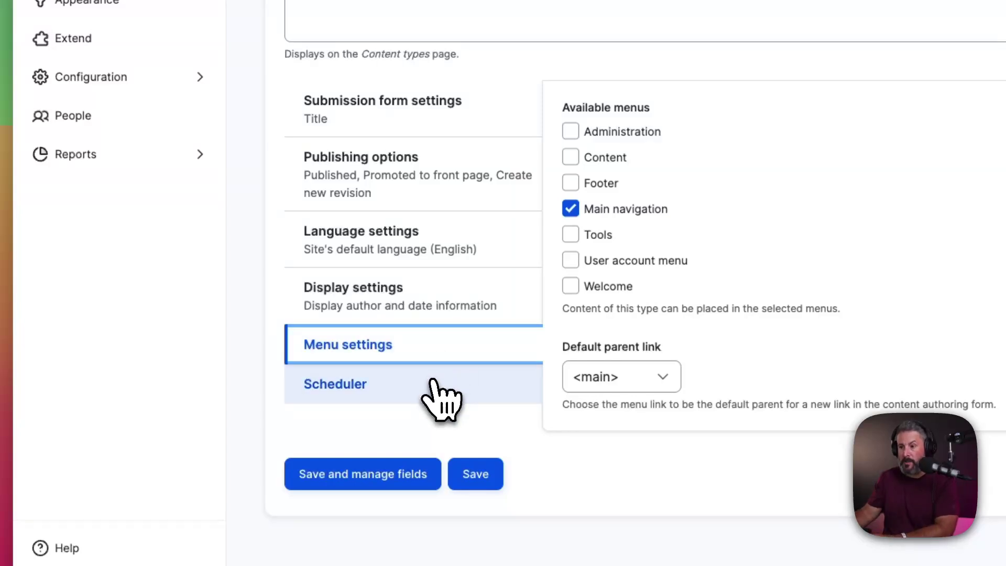
click(441, 399)
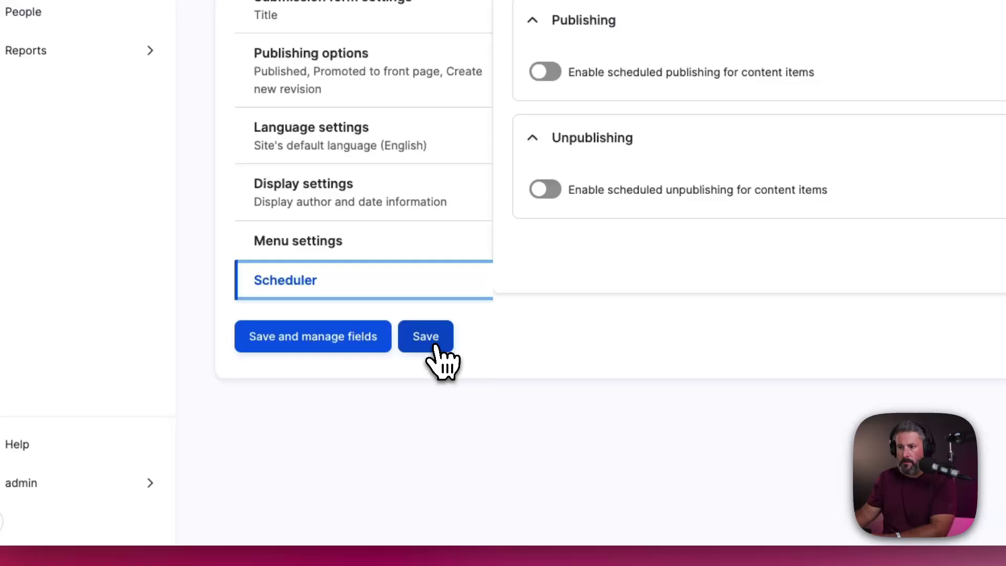
click(435, 346)
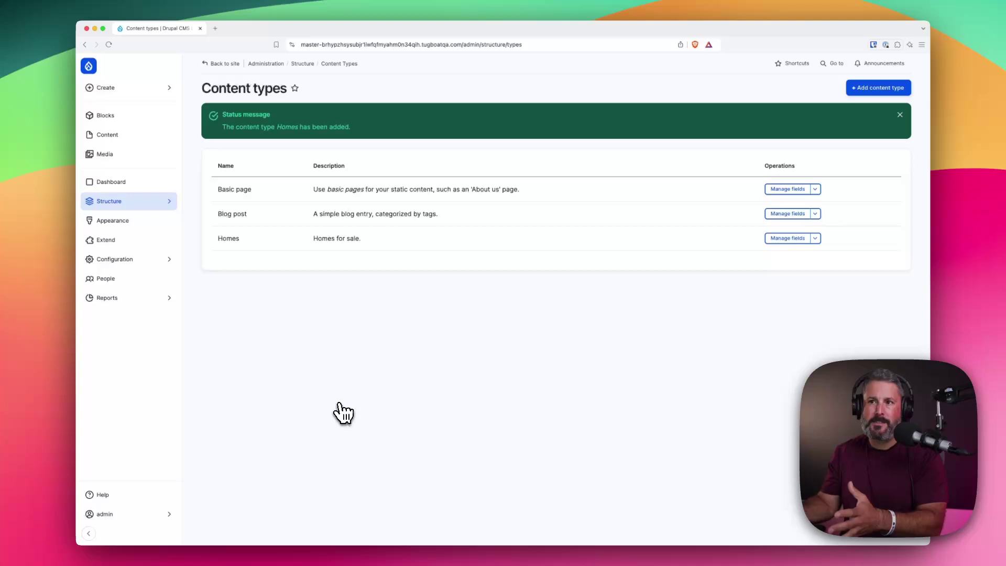
Step: Create and publish a Homes item titled '123 St' with body 'This home is for sale'
click(124, 95)
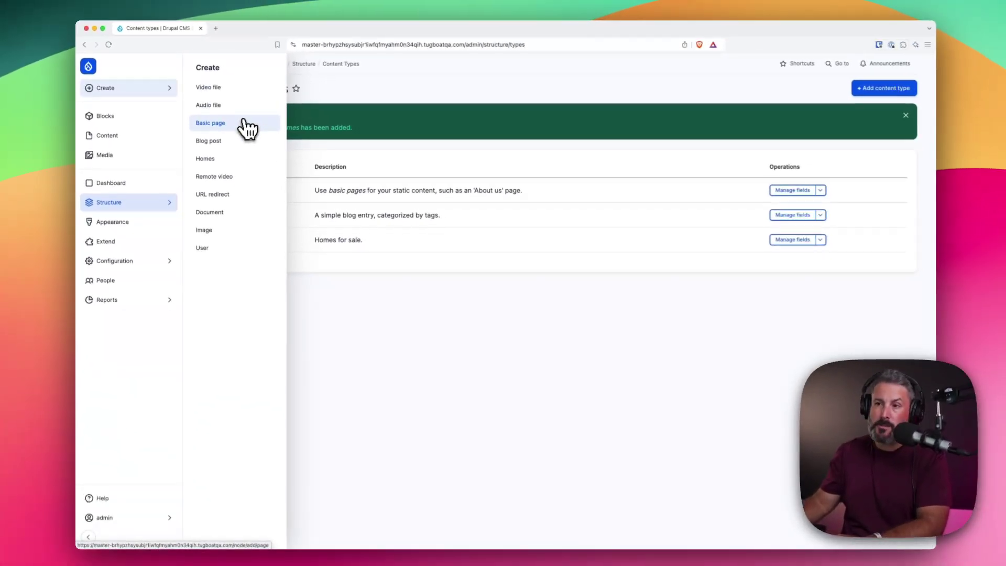
click(236, 163)
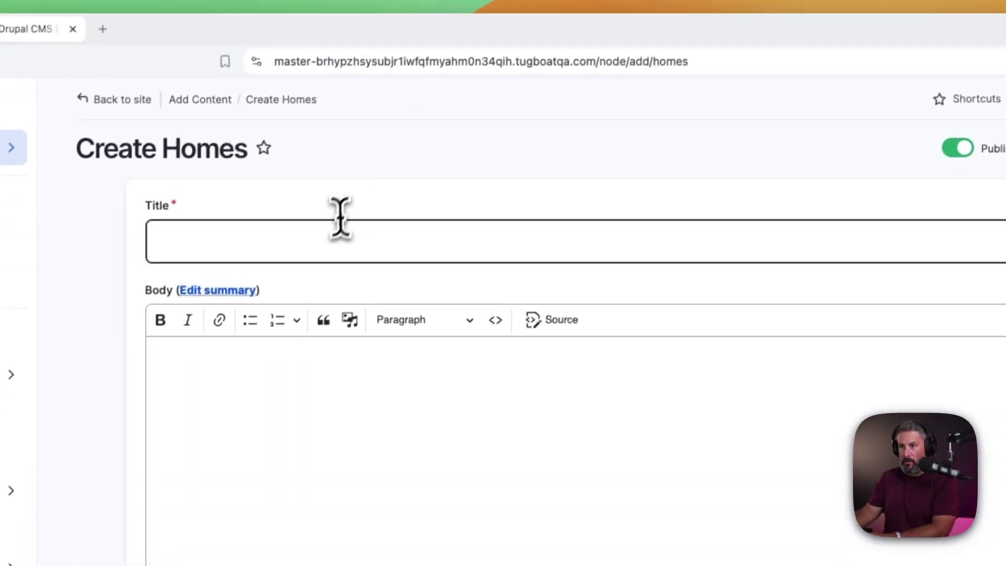
click(344, 396)
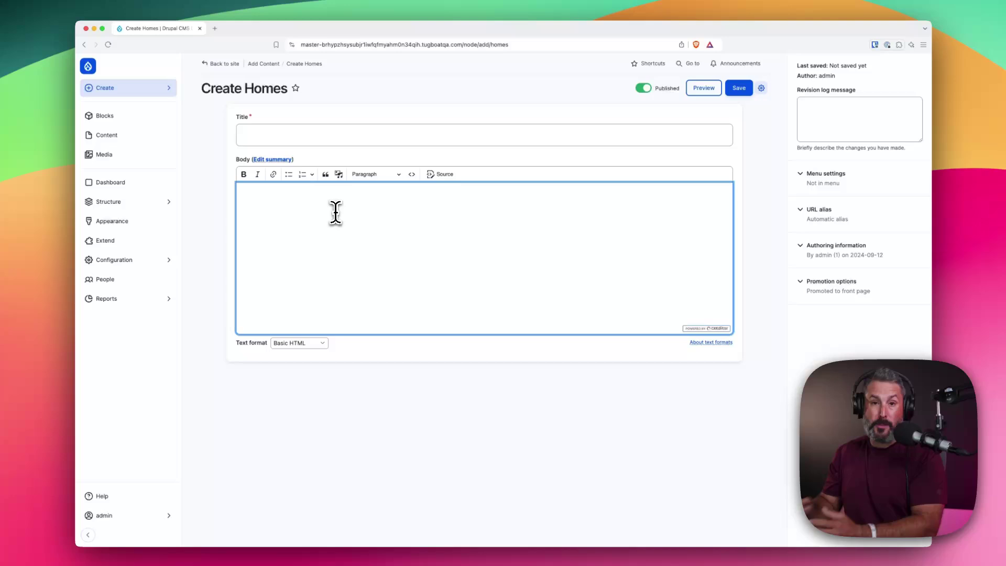
click(302, 134)
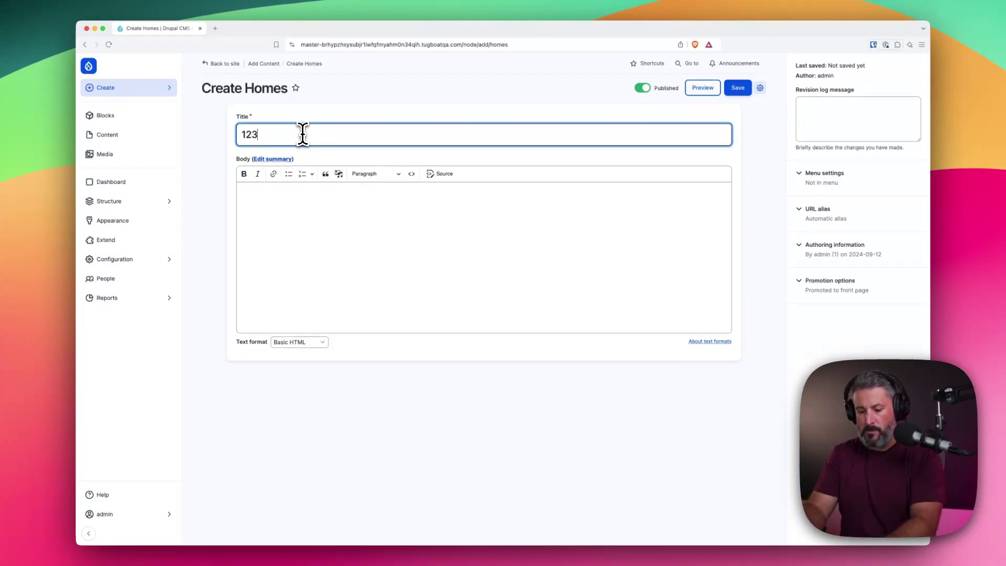
text(123 St)
key(Tab)
key(Tab)
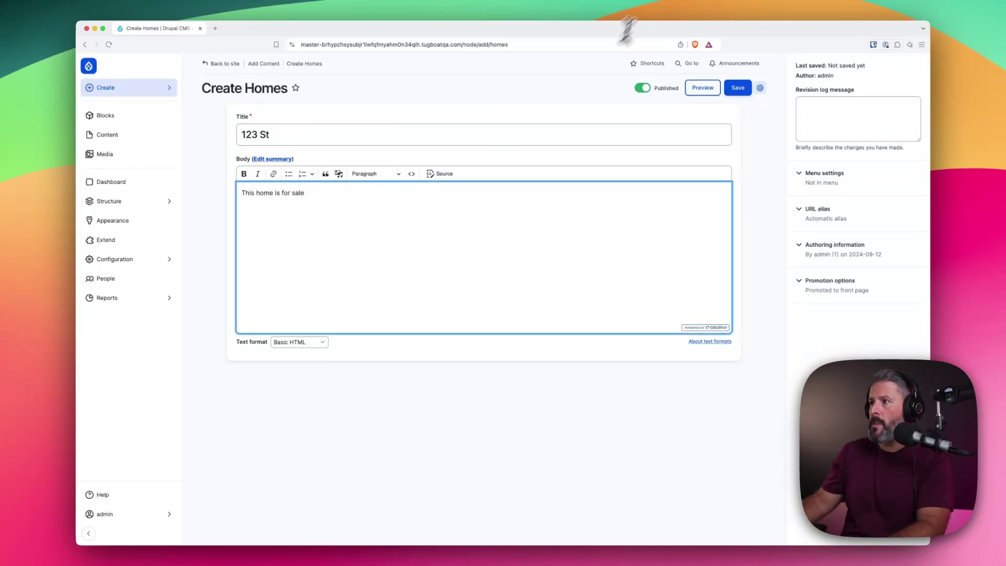
click(737, 87)
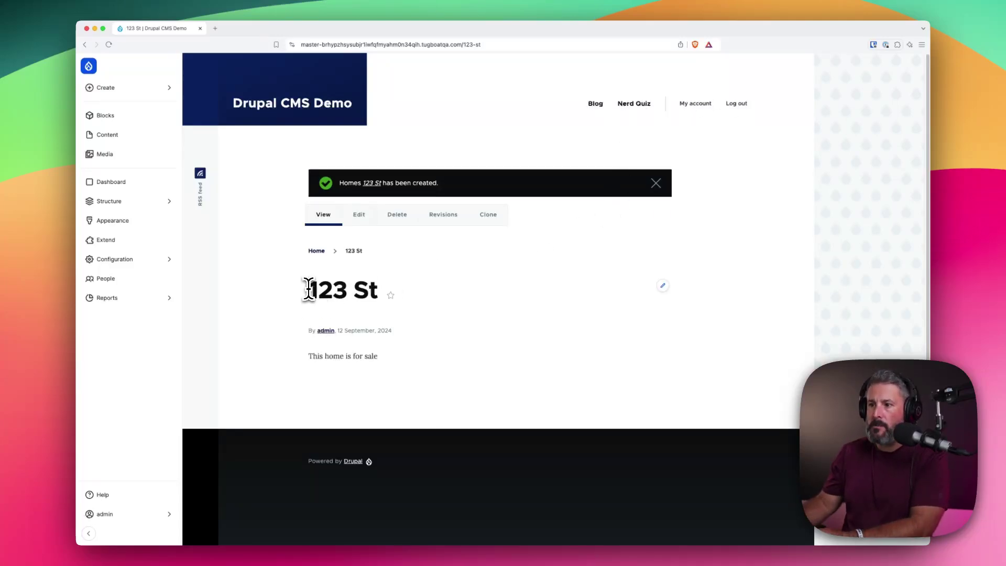
drag(309, 289, 379, 291)
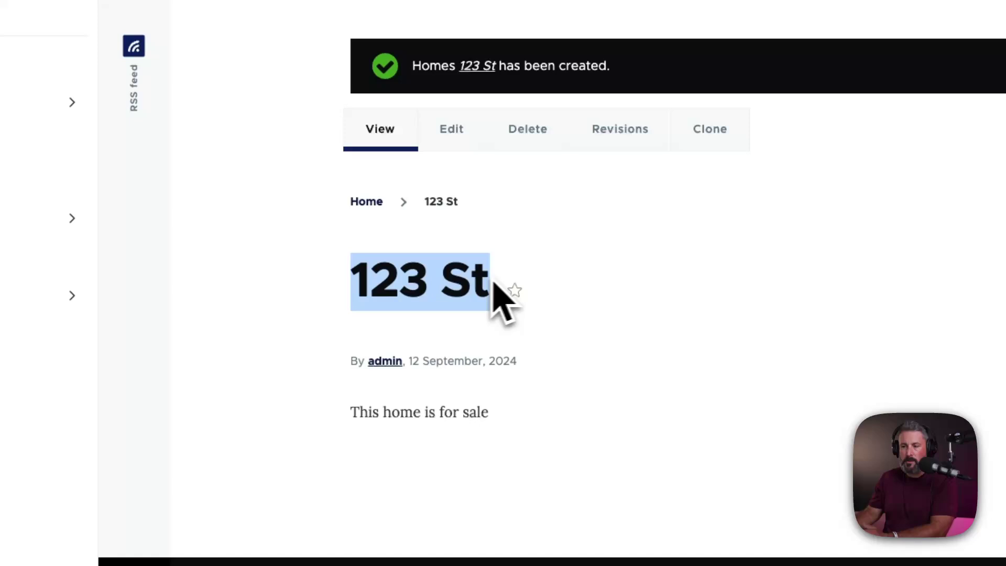
drag(352, 412, 492, 410)
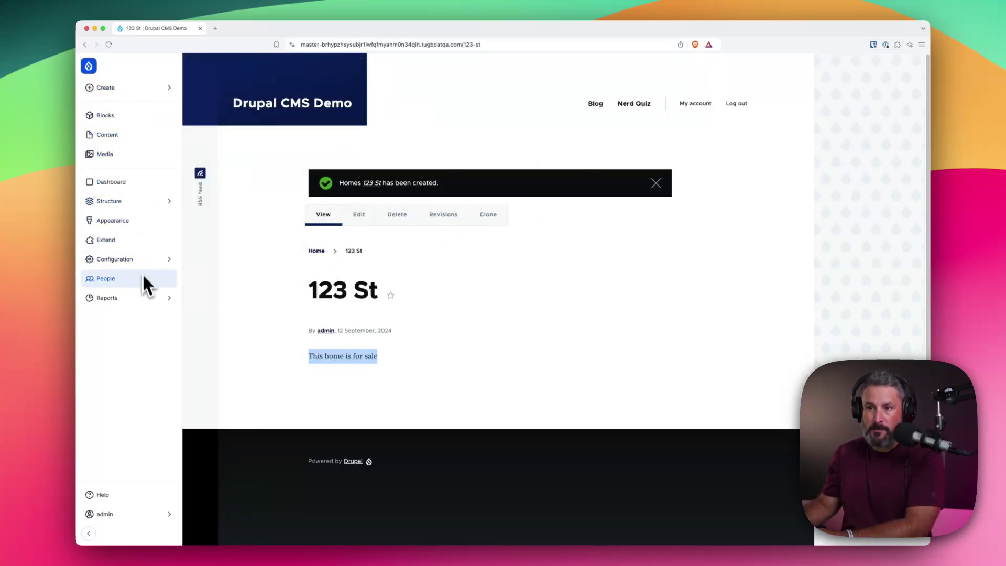
mouse_move(146, 299)
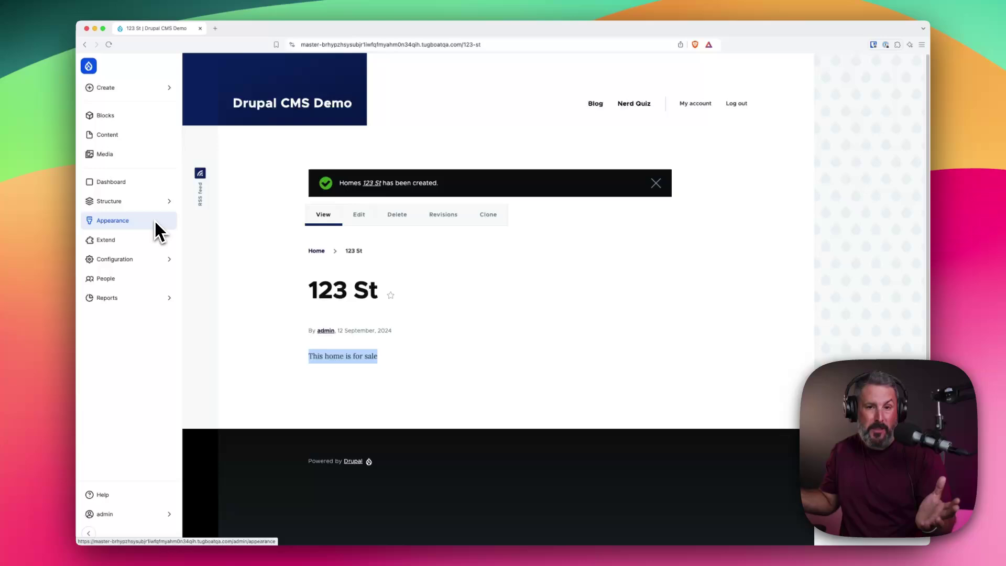
click(431, 314)
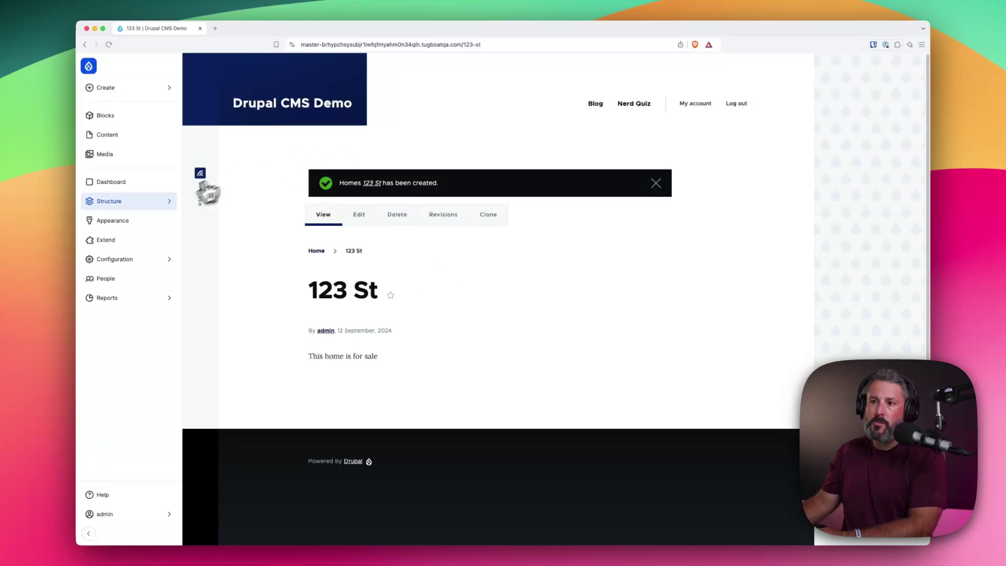
Step: Go to Structure > Content types and open Manage fields for the Homes type
click(162, 206)
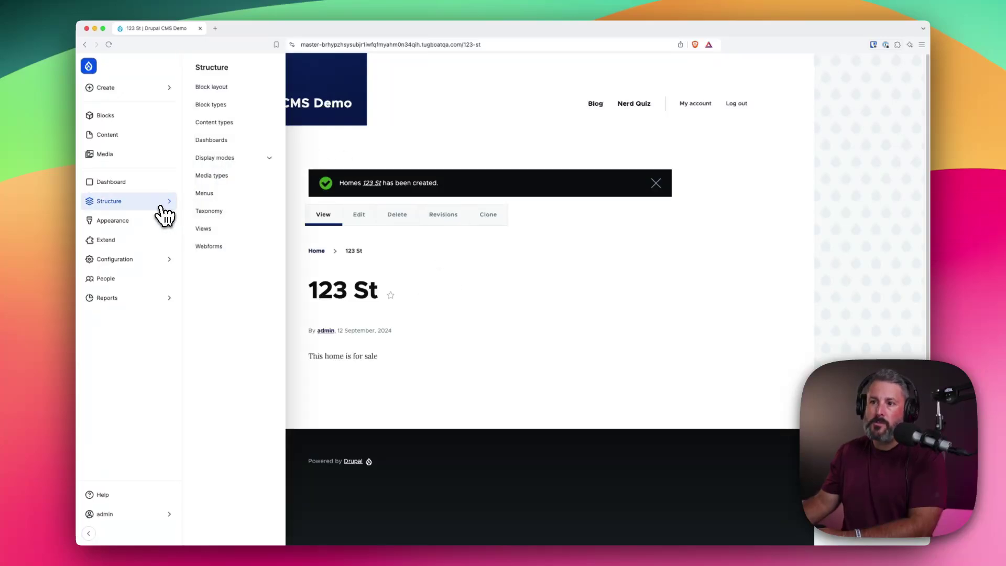
click(258, 135)
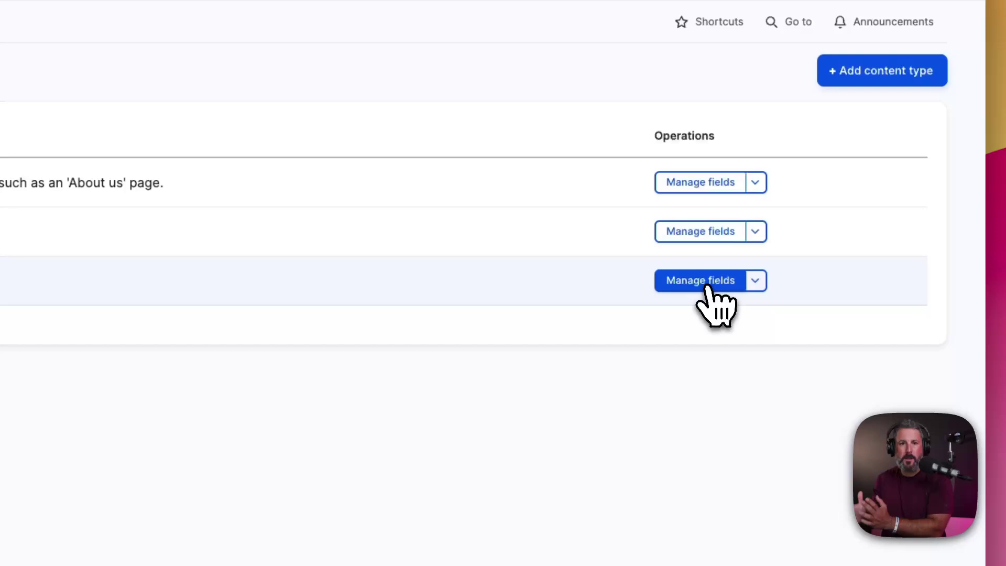
click(711, 283)
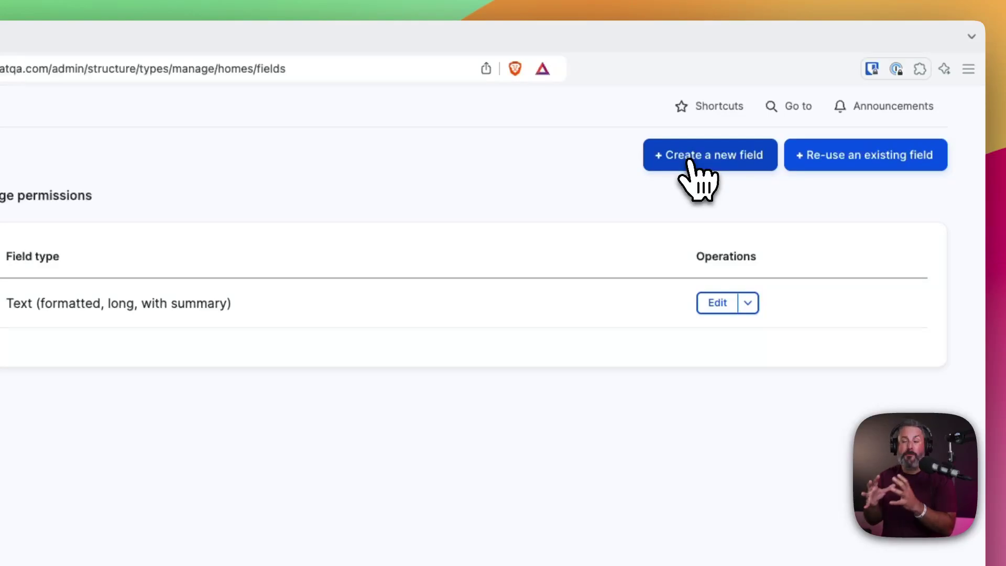
Step: Create a Media field labelled 'House Image' on Homes and reach its settings
click(690, 163)
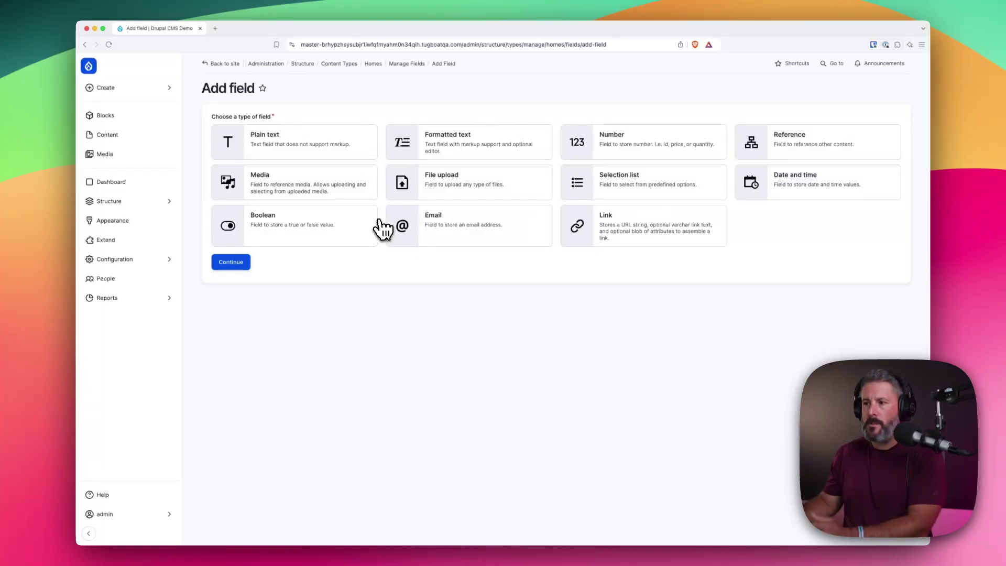
click(272, 183)
click(242, 264)
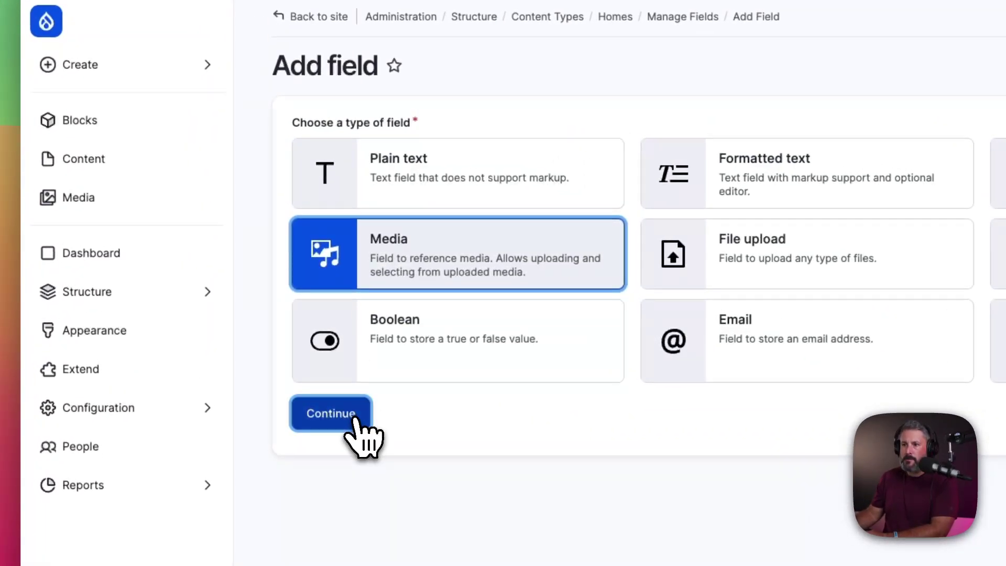
click(396, 153)
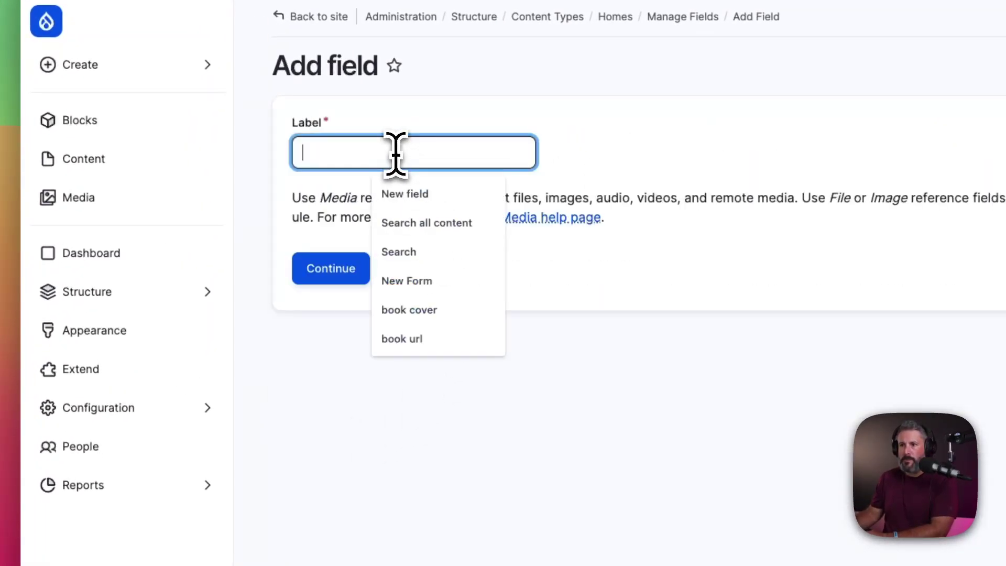
text(House)
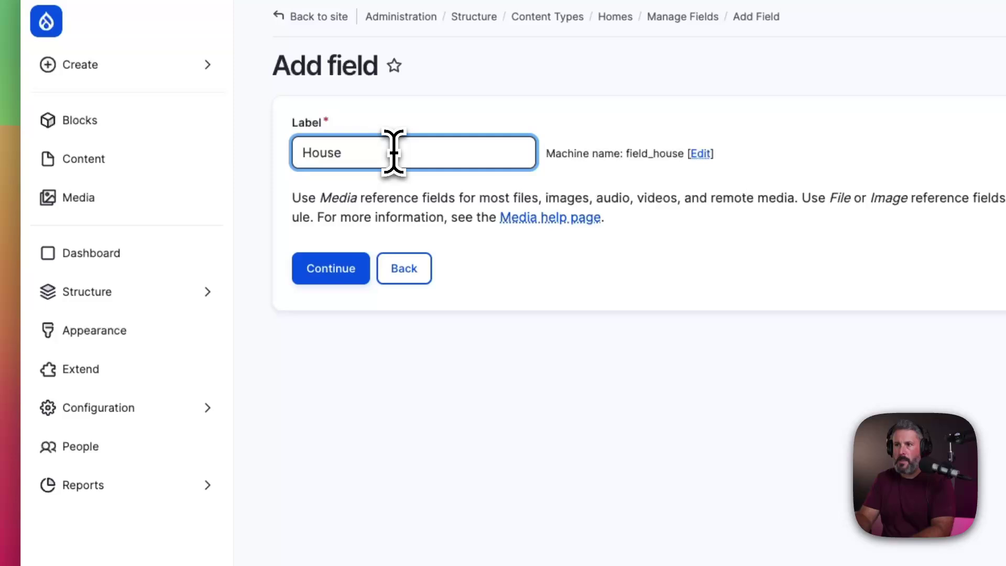
text( Pic)
key(BackSpace)
key(BackSpace)
key(BackSpace)
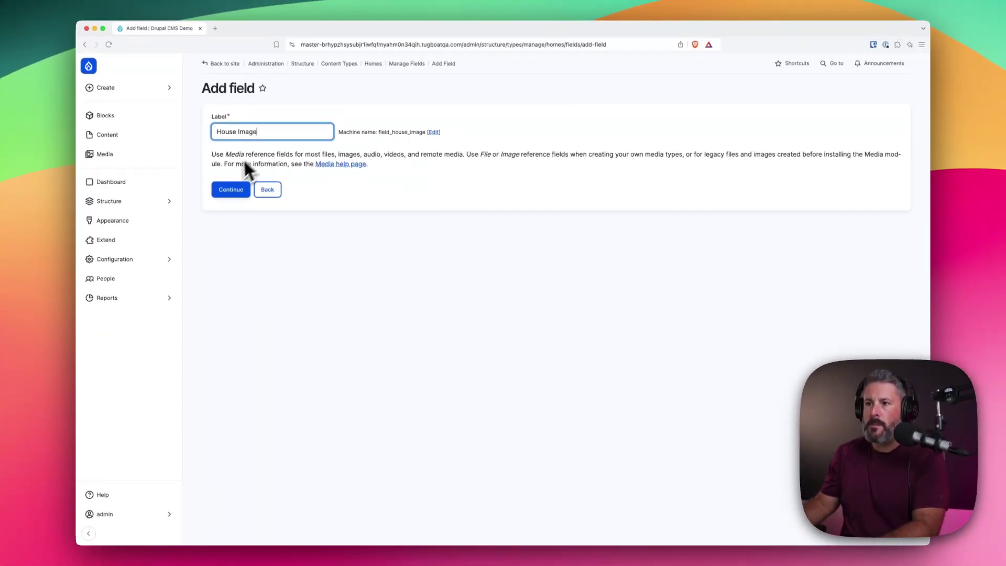
click(236, 193)
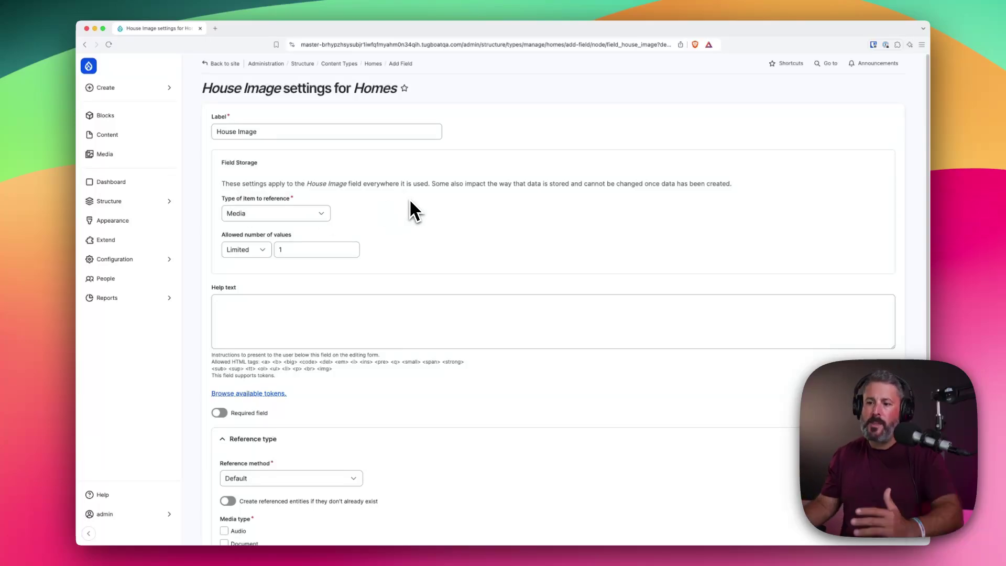
Step: Keep House Image referencing Media with a limit of 1 value
scroll(336, 366, down, 3)
scroll(287, 293, up, 3)
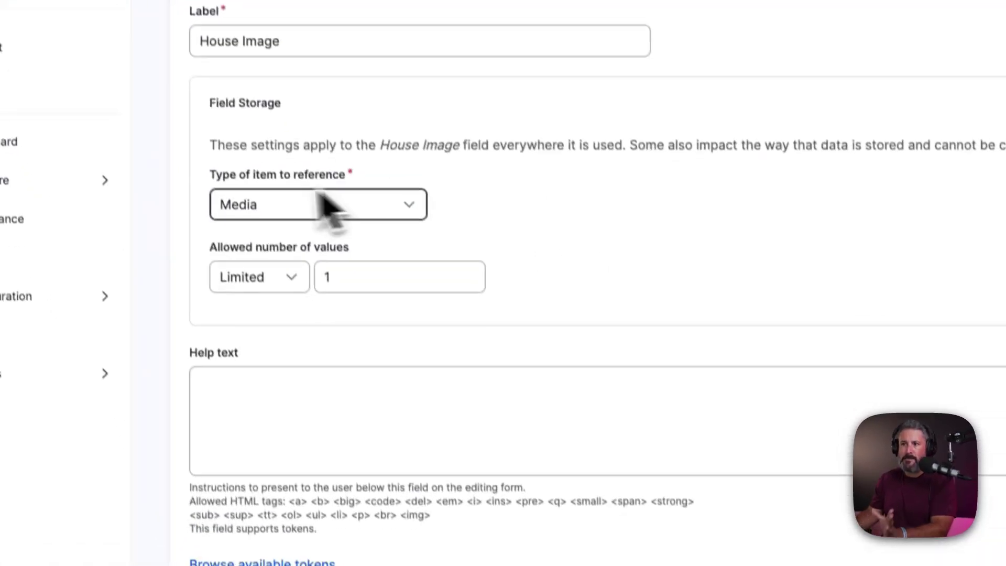
click(303, 262)
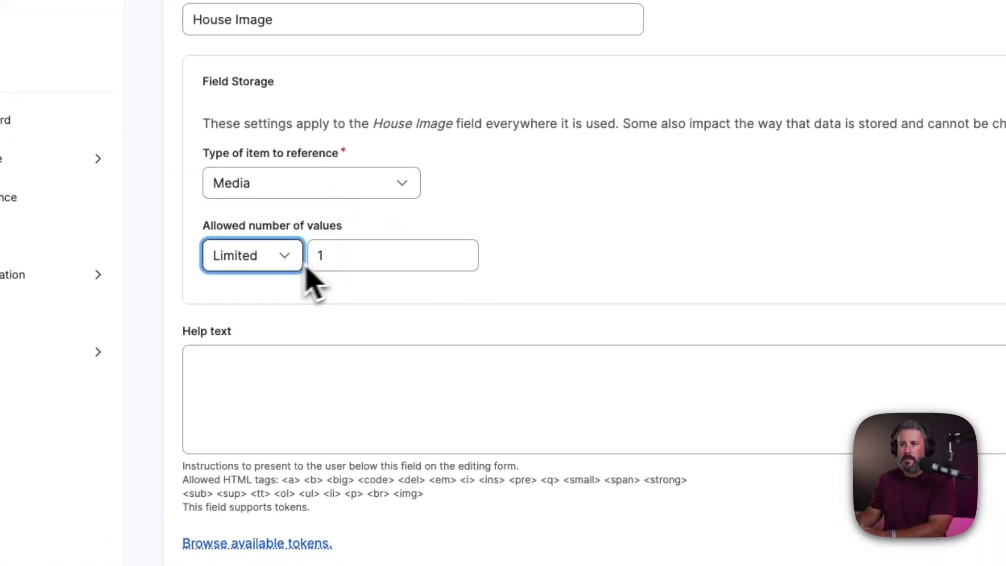
click(296, 288)
click(275, 264)
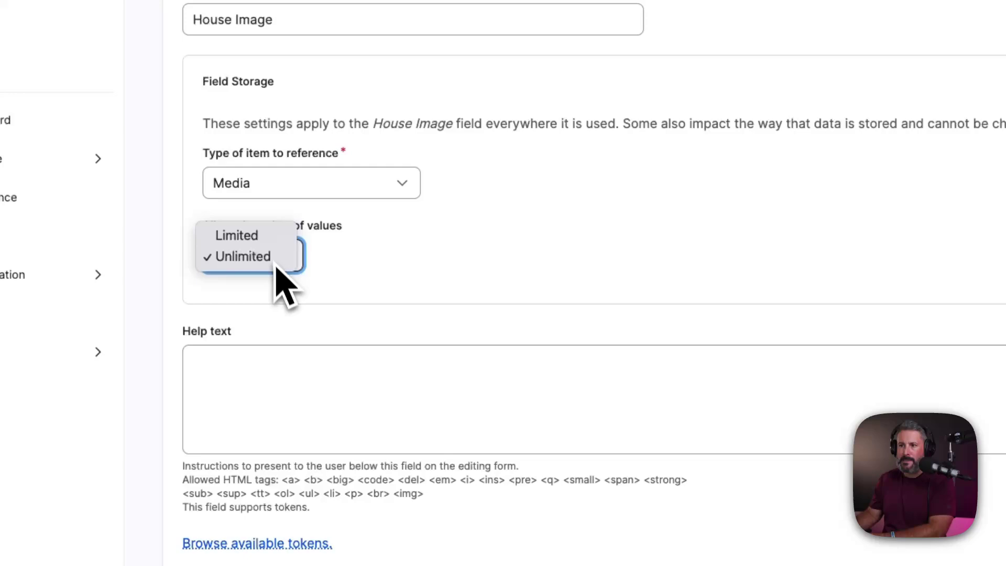
click(287, 257)
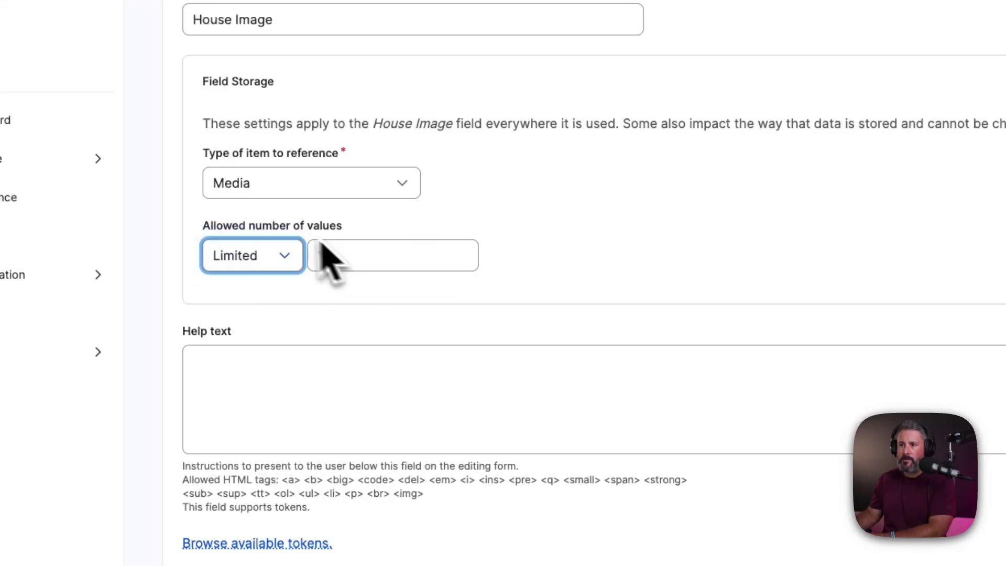
click(305, 181)
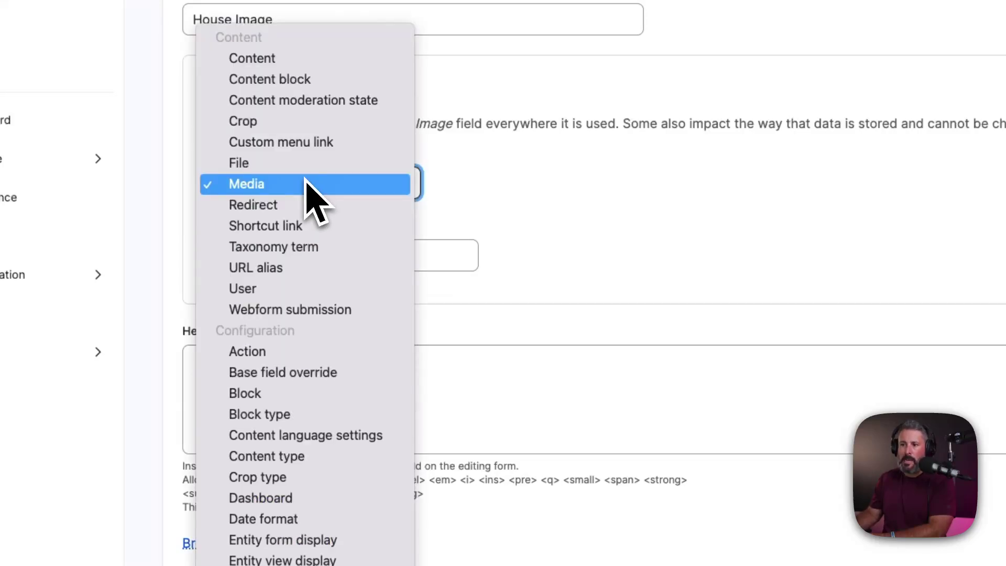
click(346, 187)
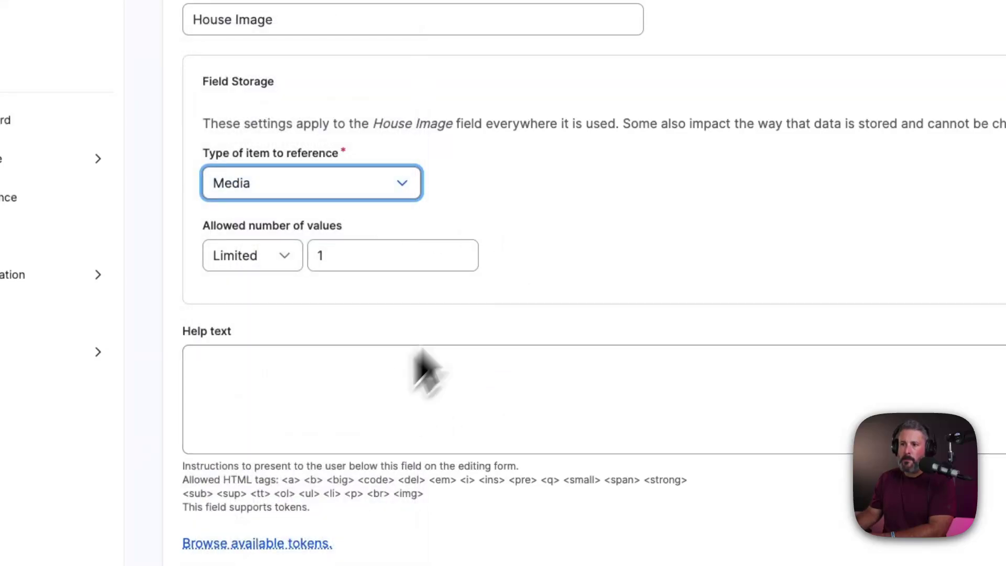
click(546, 274)
Step: Allow only Image media in House Image and save the field settings
scroll(482, 377, down, 4)
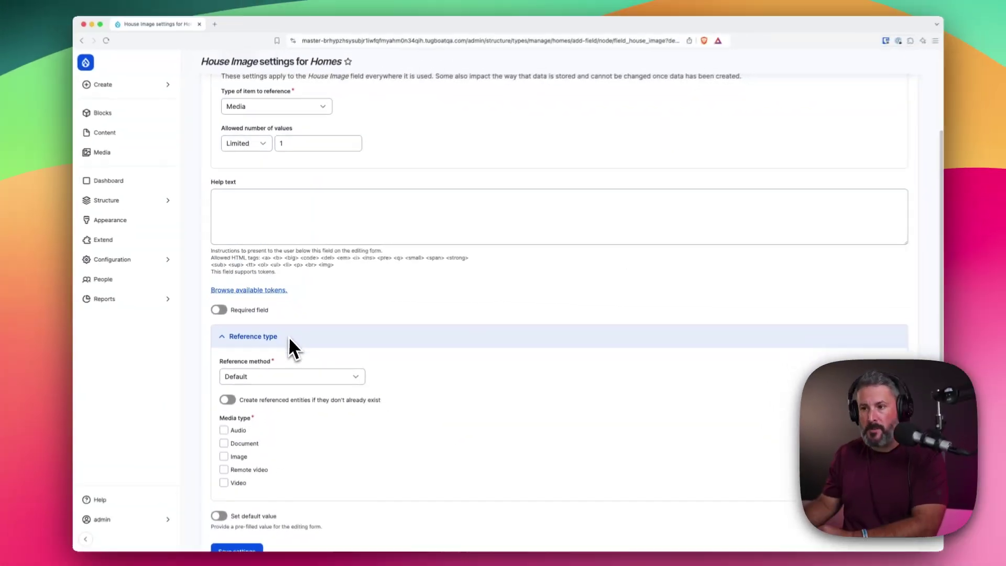
scroll(293, 343, down, 1)
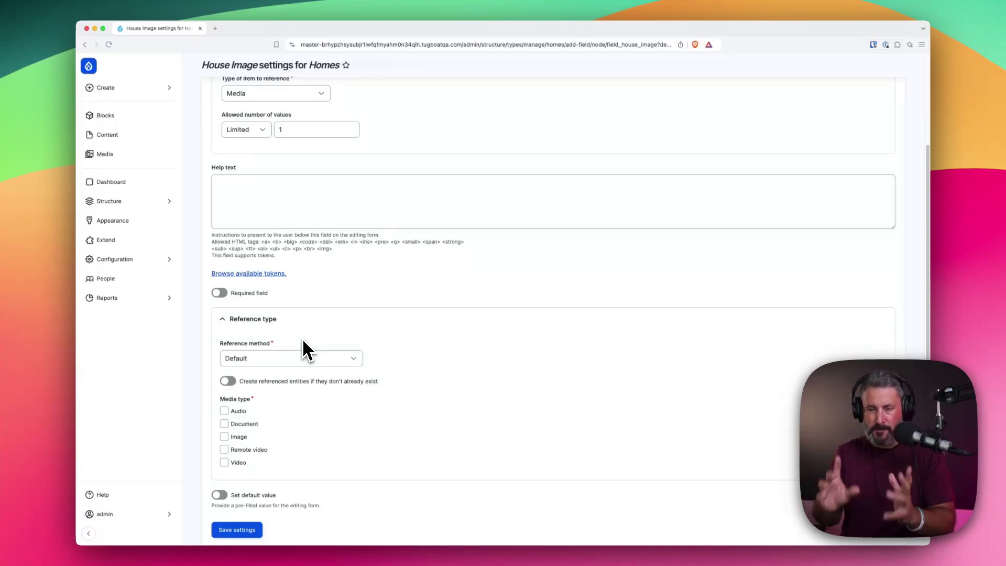
scroll(306, 320, down, 3)
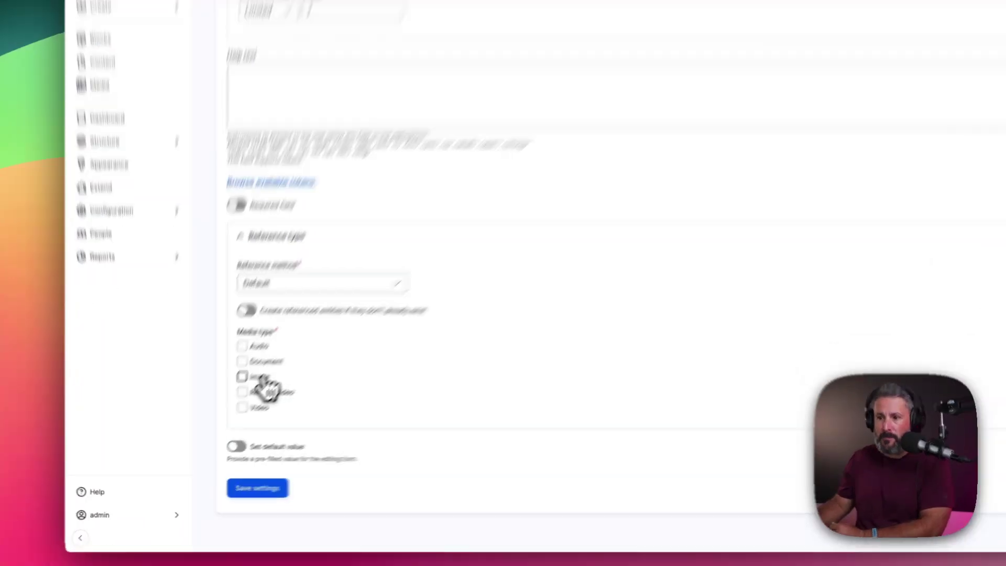
click(261, 378)
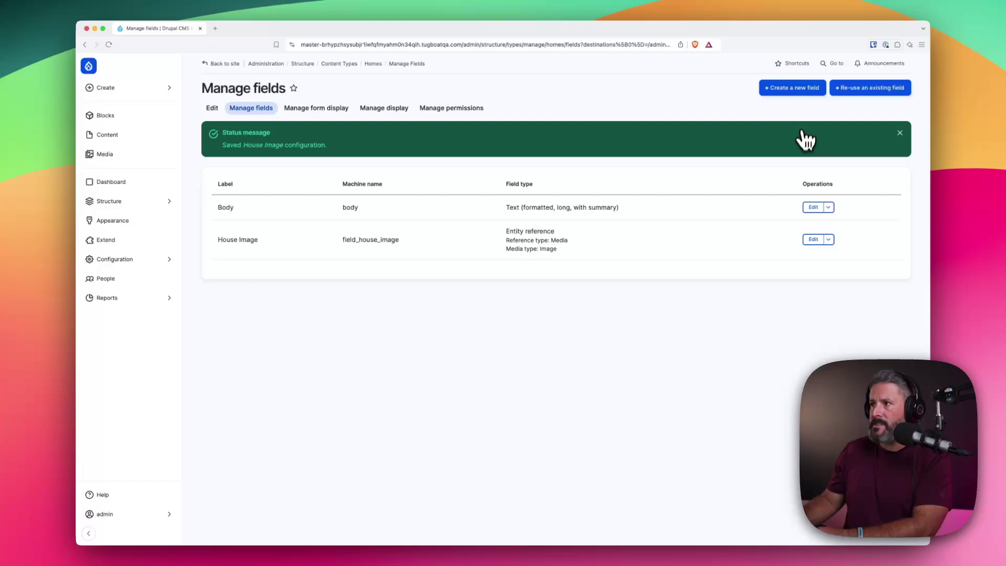
Step: Add a 'House location' Link field to Homes that allows external links only
click(796, 89)
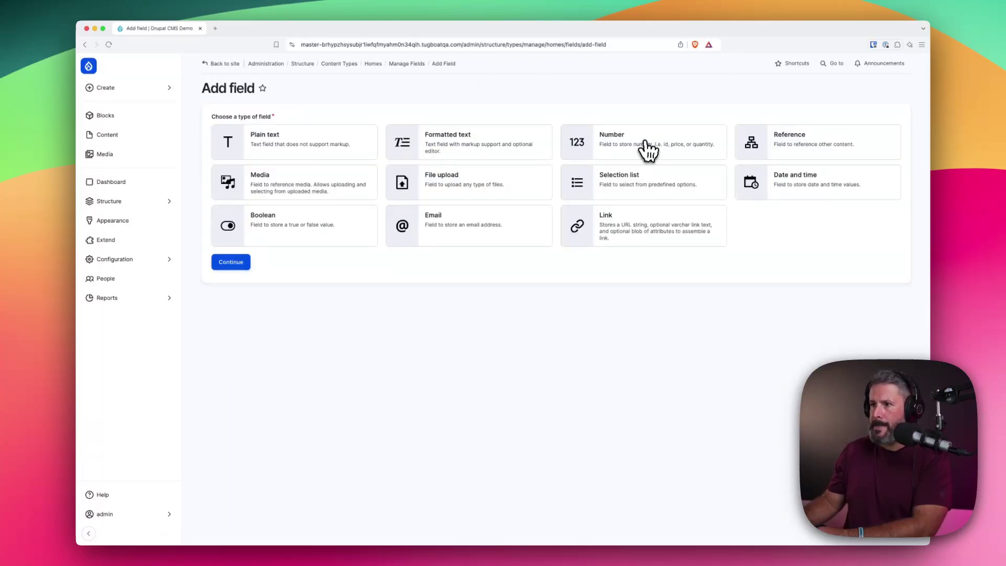
click(567, 240)
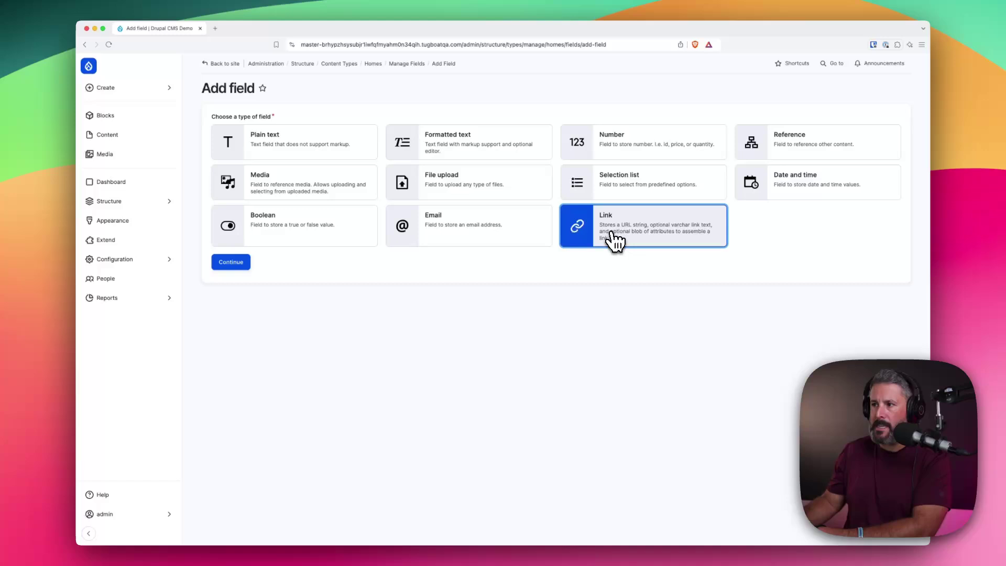
click(234, 263)
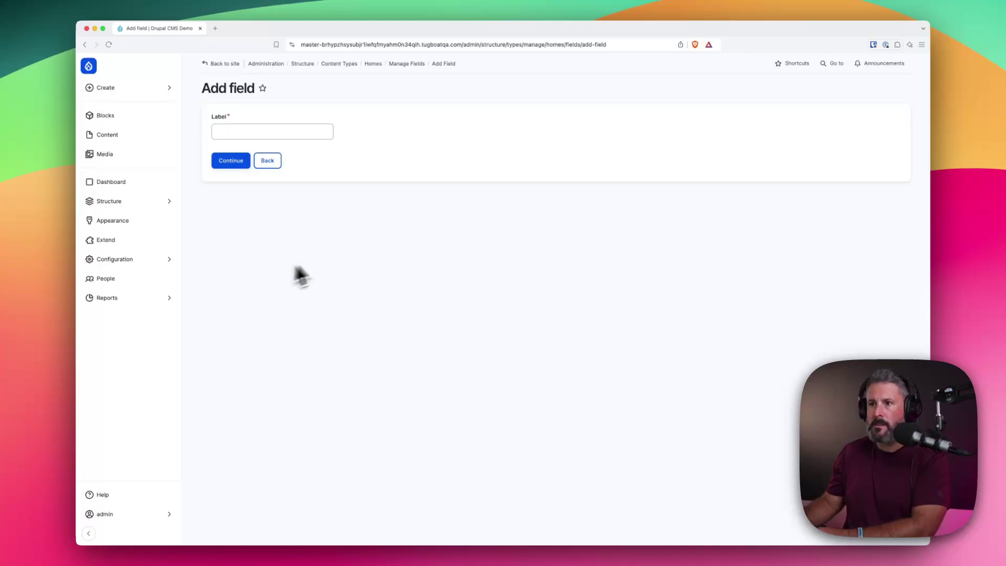
click(278, 135)
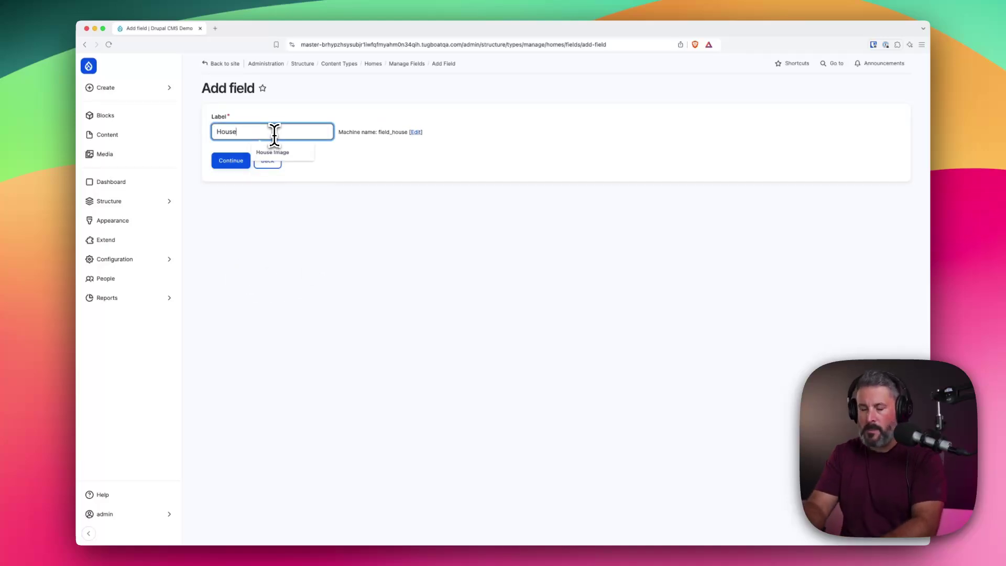
text(location)
click(231, 160)
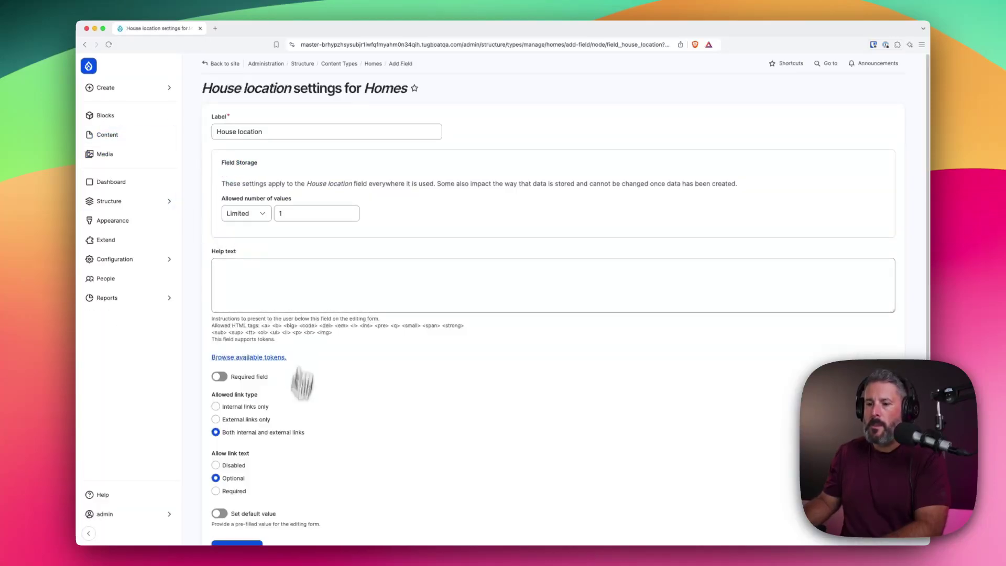
scroll(303, 382, down, 2)
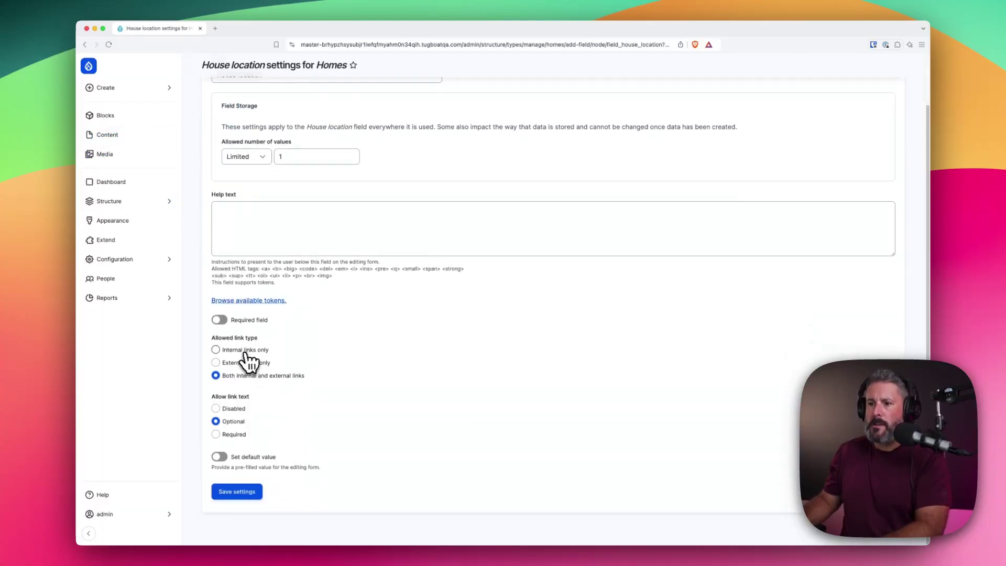
click(267, 363)
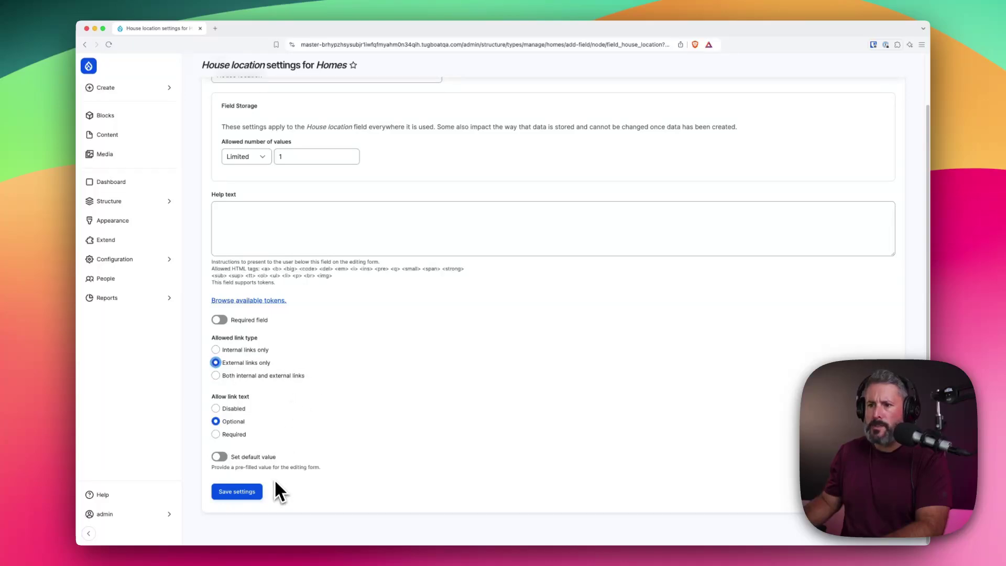
click(245, 494)
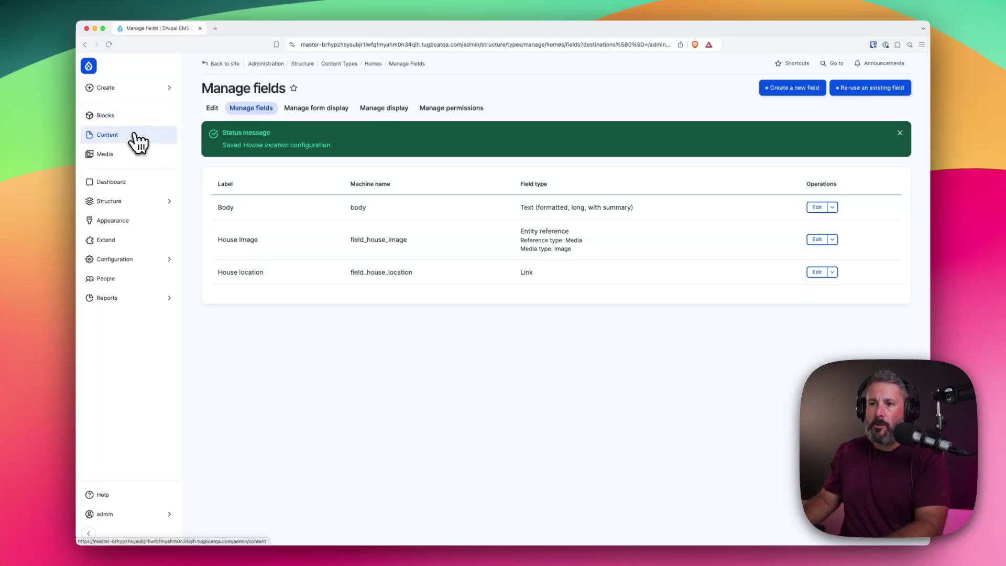
Step: Open 123 St's edit form and check its body and empty House Image and location fields
click(134, 138)
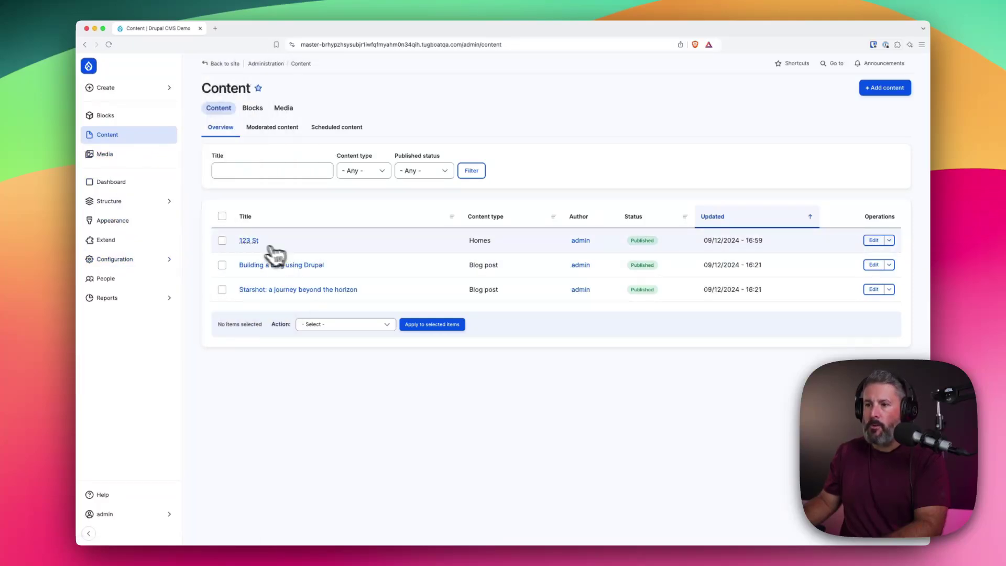
click(246, 242)
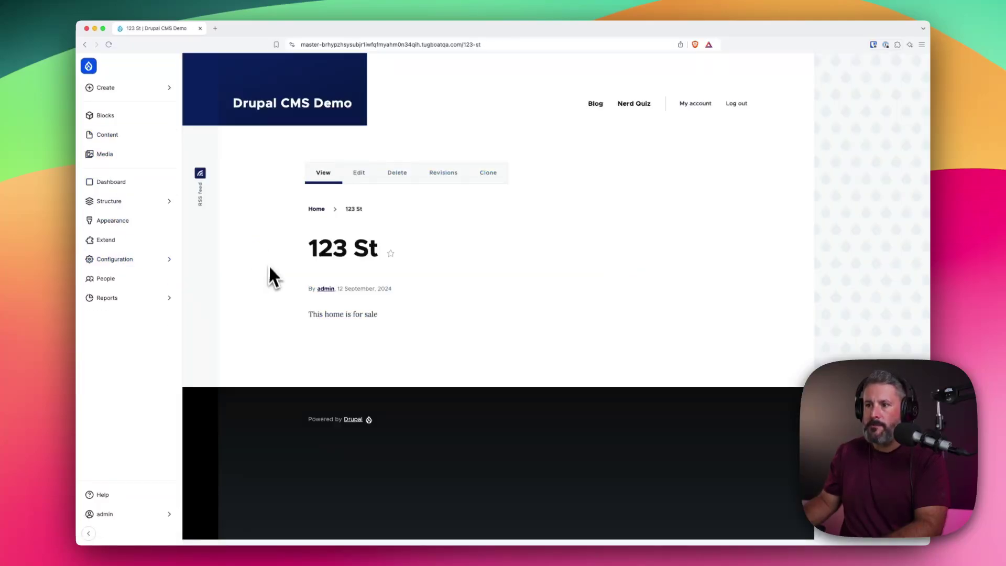
click(360, 177)
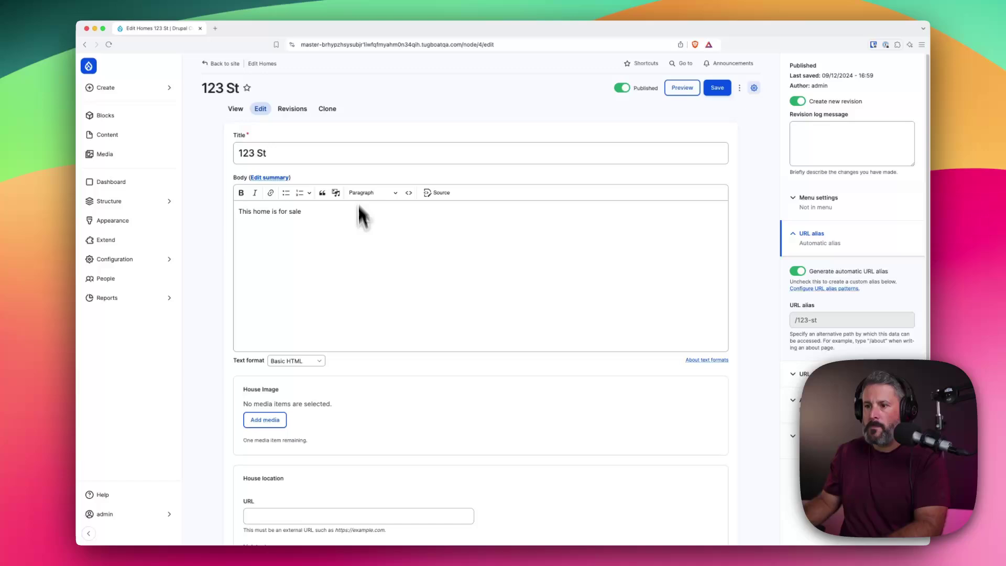
scroll(367, 314, down, 3)
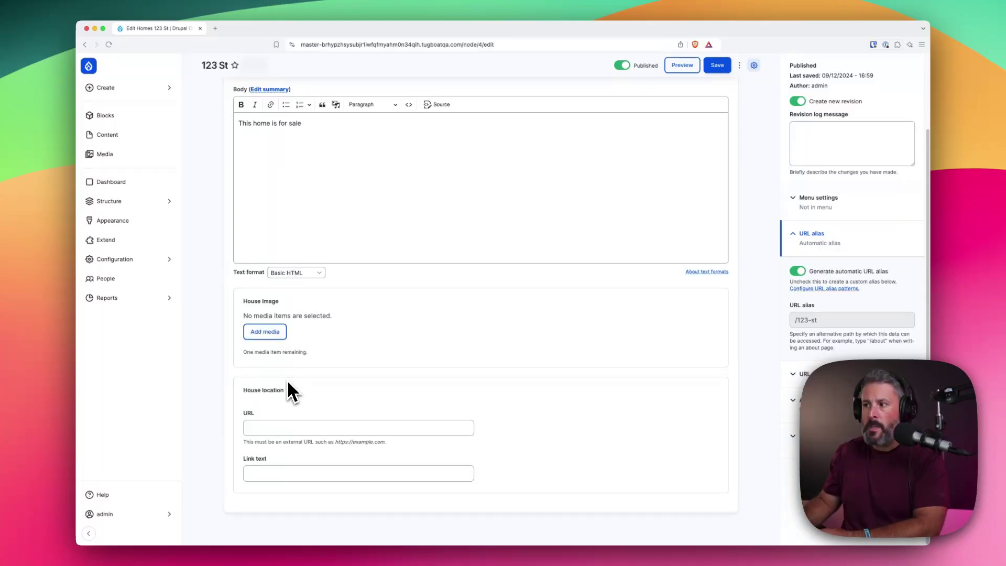
scroll(293, 377, up, 1)
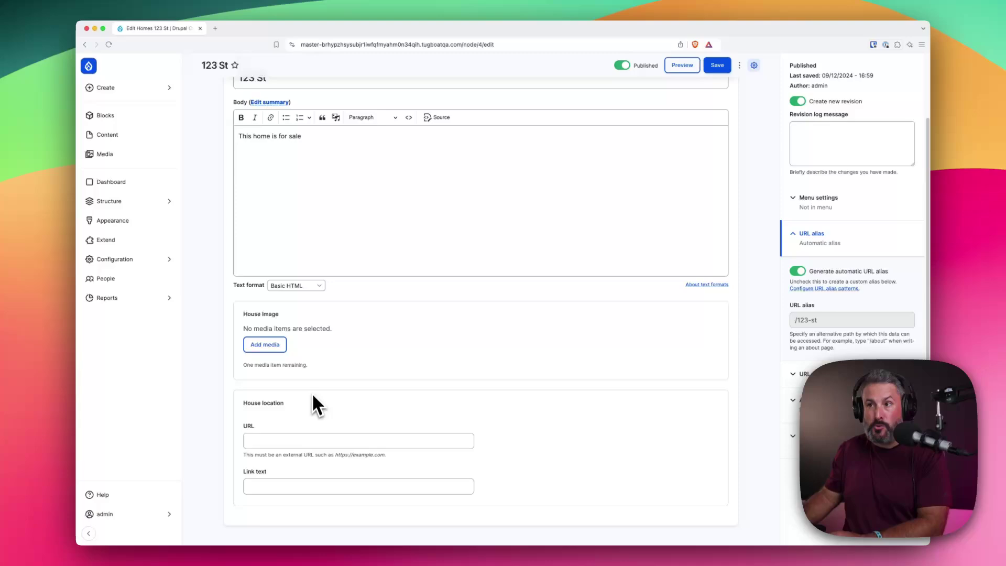
scroll(312, 388, up, 3)
click(341, 279)
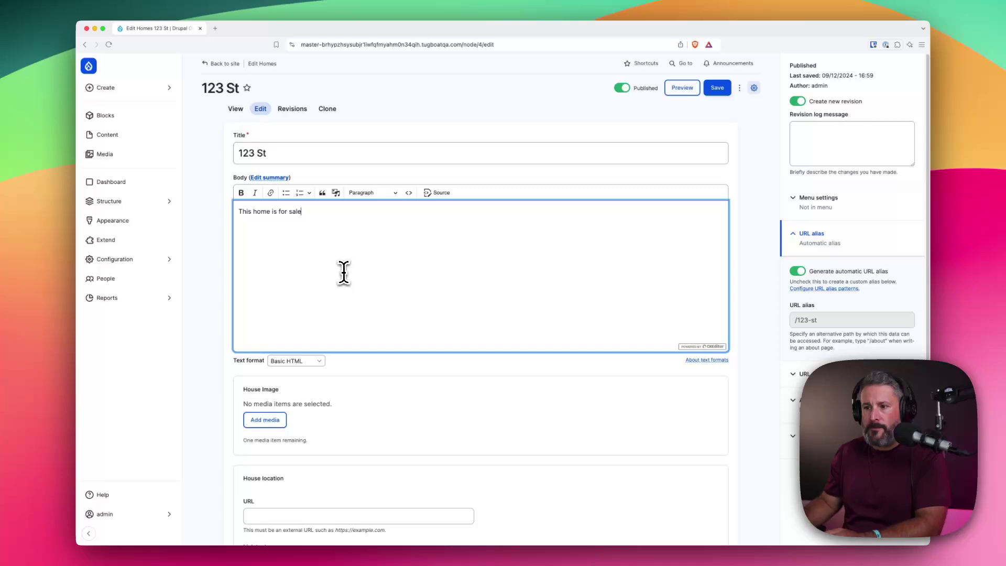
Step: Insert the Earth photo from the media library as 123 St's house image
scroll(339, 272, down, 3)
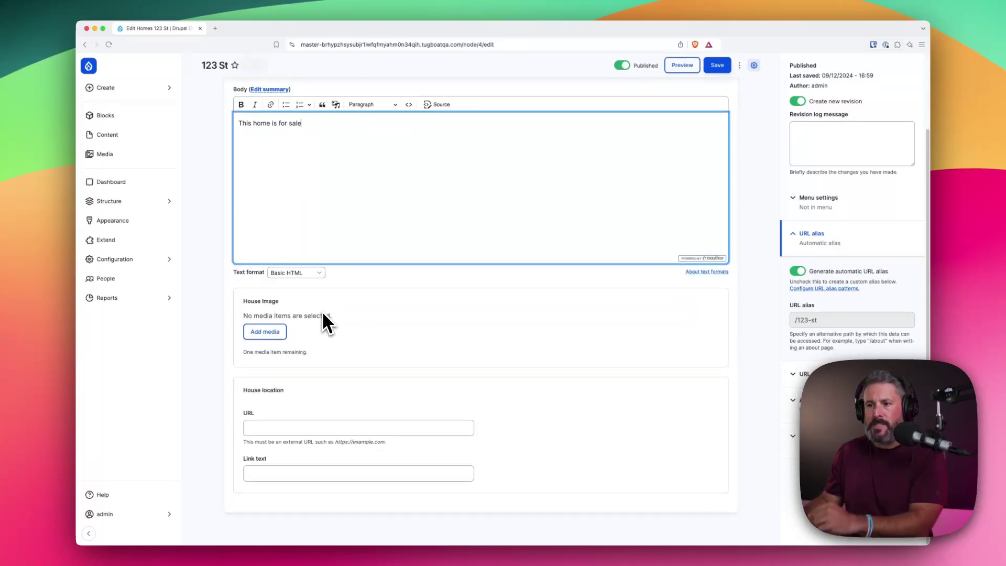
click(283, 332)
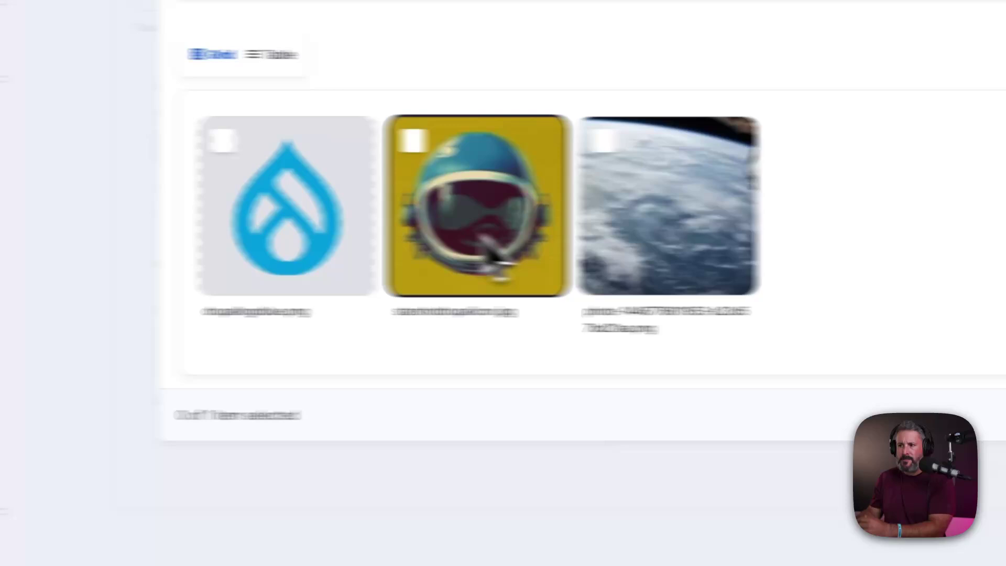
click(604, 140)
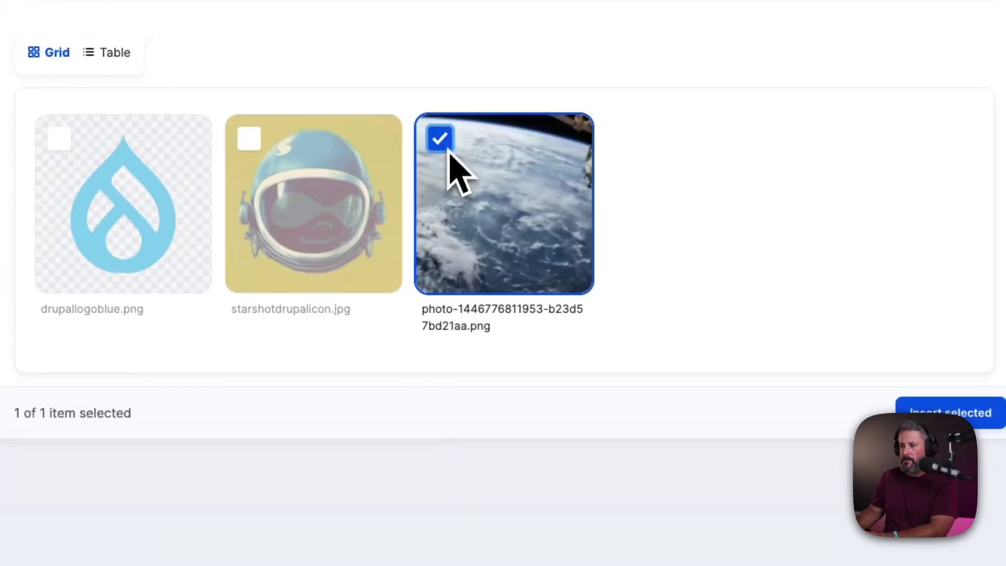
click(950, 412)
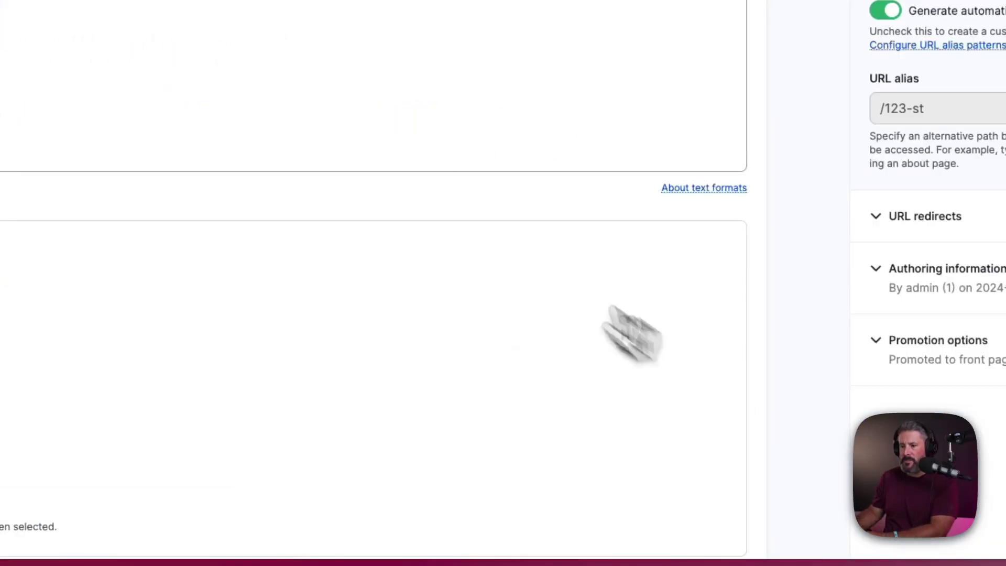
click(286, 333)
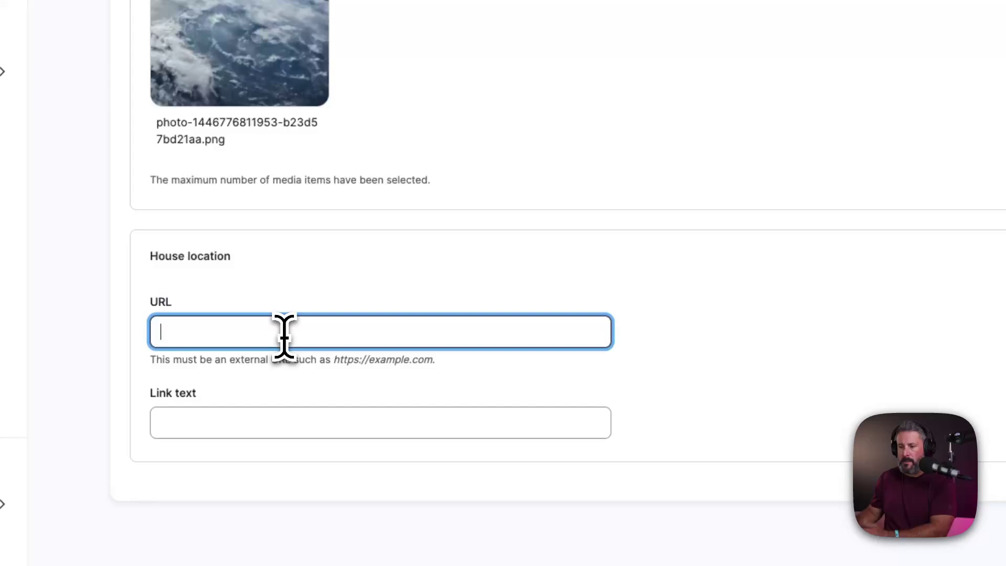
text(https://the)
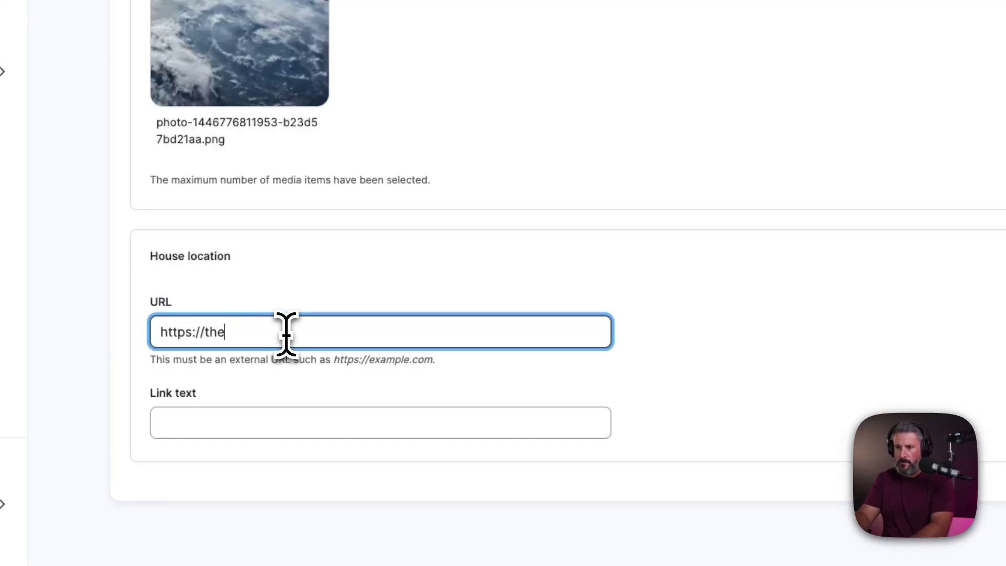
text(wpminute.com)
key(Tab)
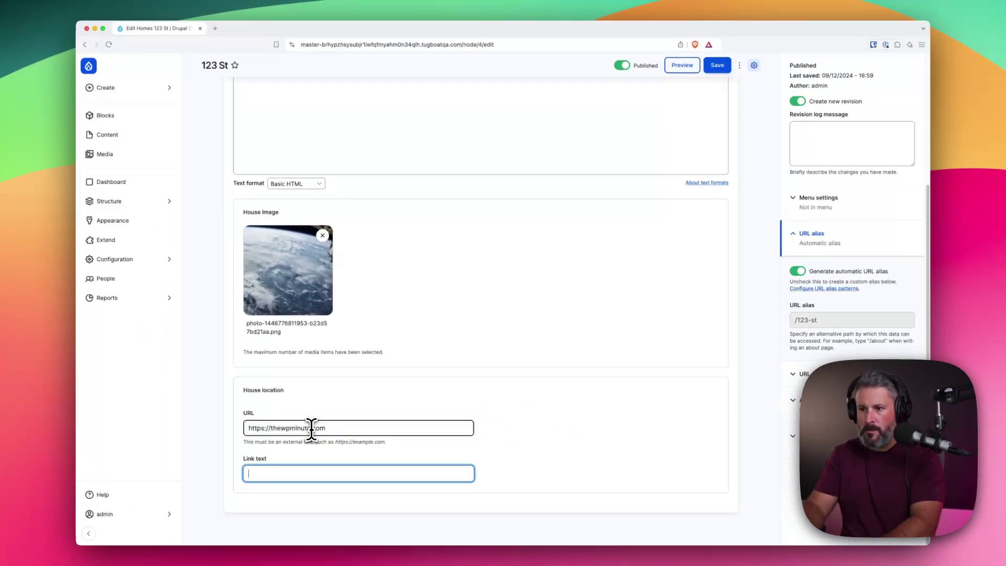
text(The WP Minute)
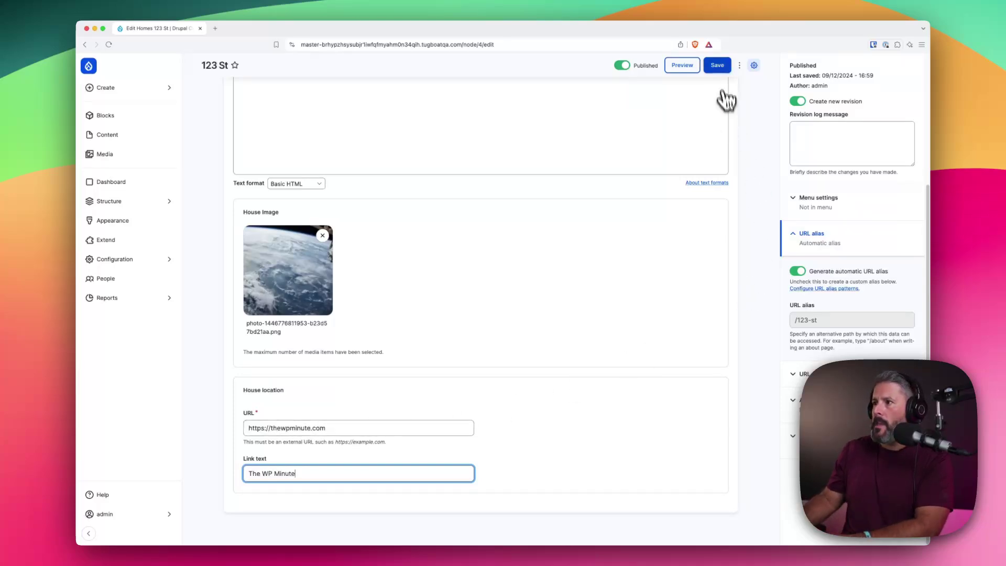
click(716, 65)
Step: Go from the 123 St page through the sidebar's Structure menu to the Views admin list
scroll(577, 304, down, 1)
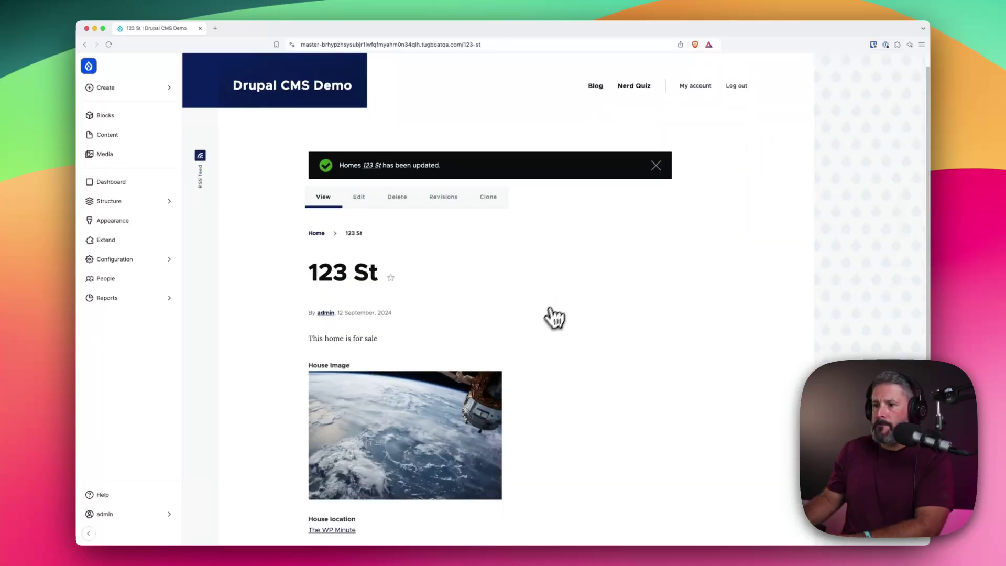
scroll(555, 317, down, 3)
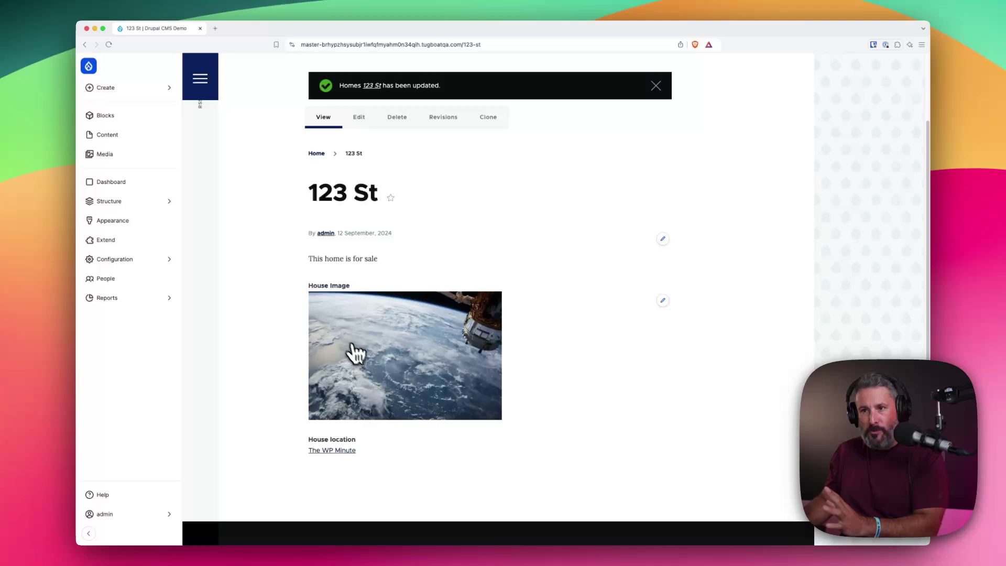
click(157, 95)
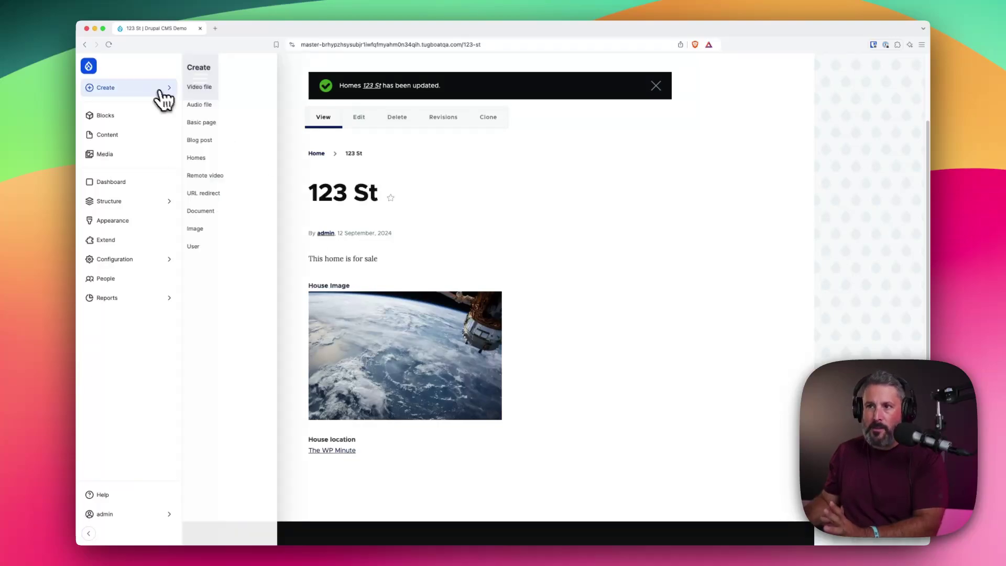
click(157, 203)
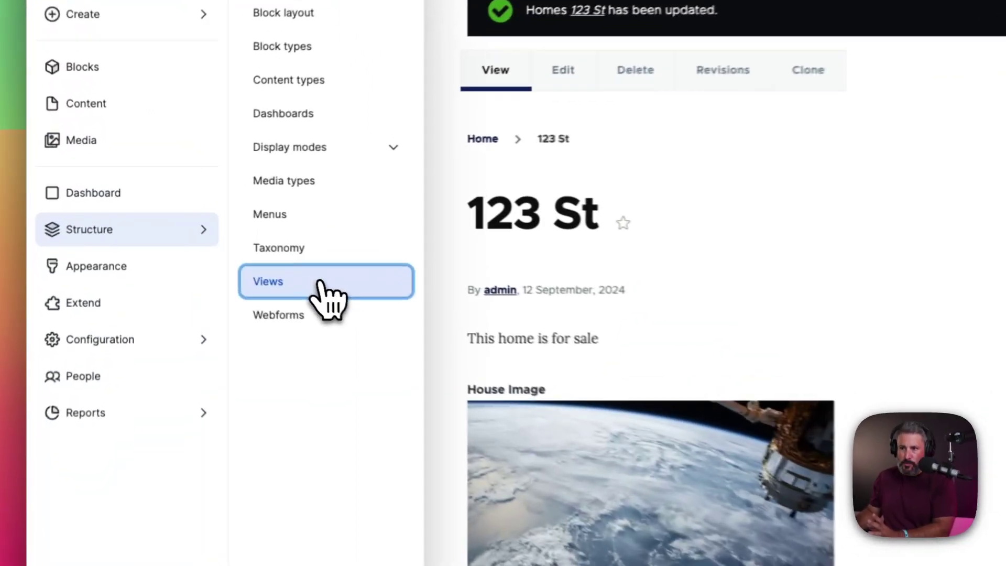
click(247, 234)
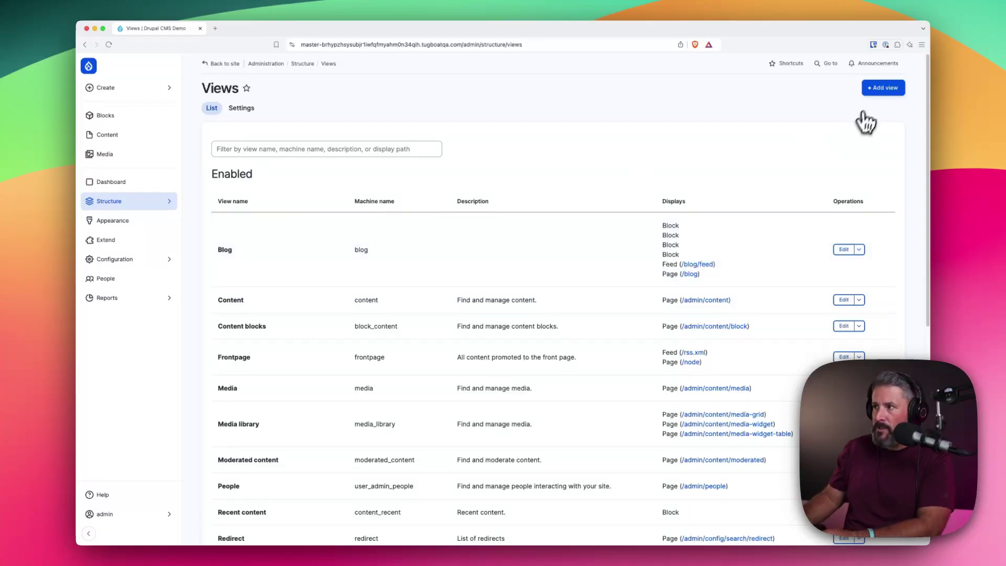
Step: Start a new view named 'All homes' that shows Content of type Homes
click(878, 87)
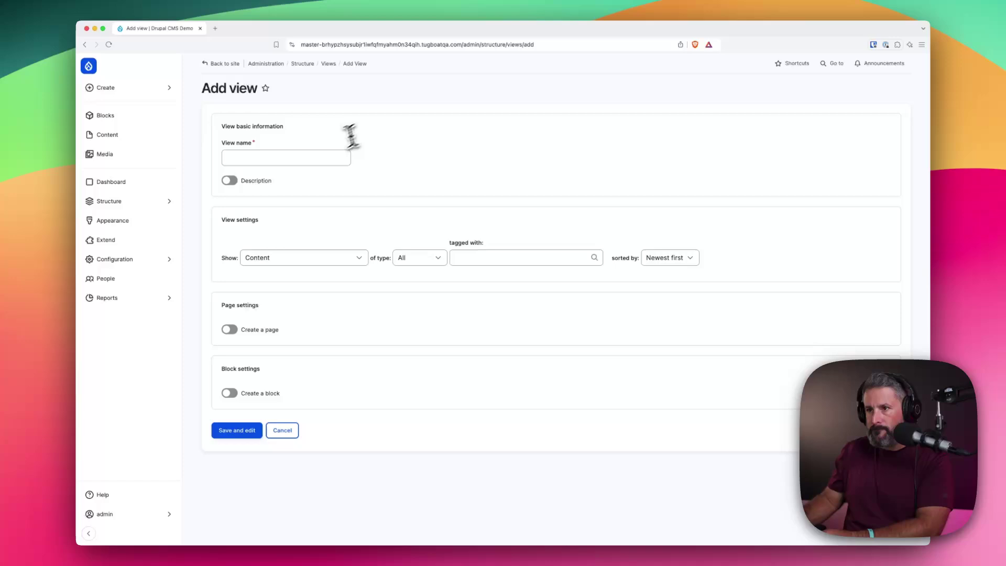
click(325, 157)
text(All homes)
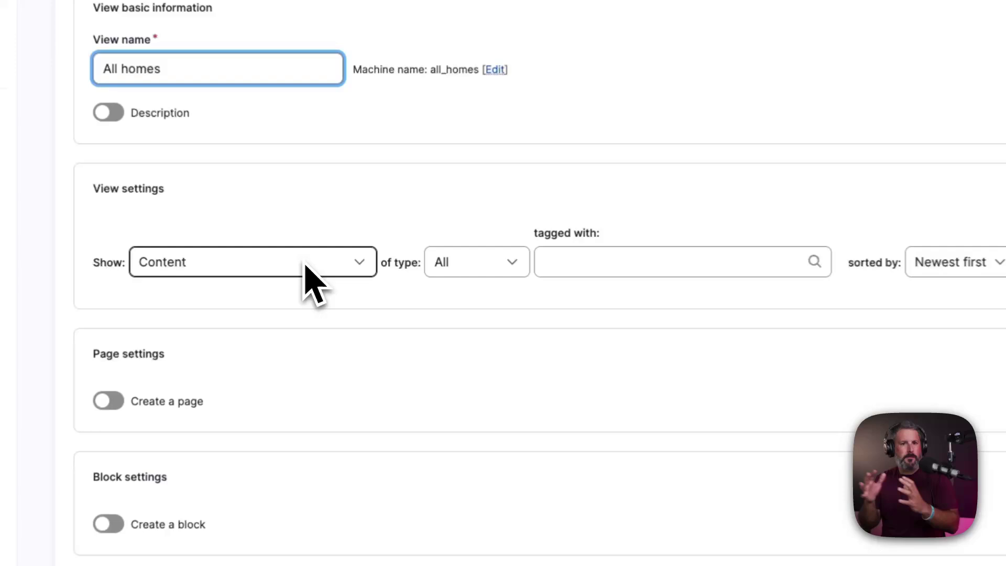
click(305, 265)
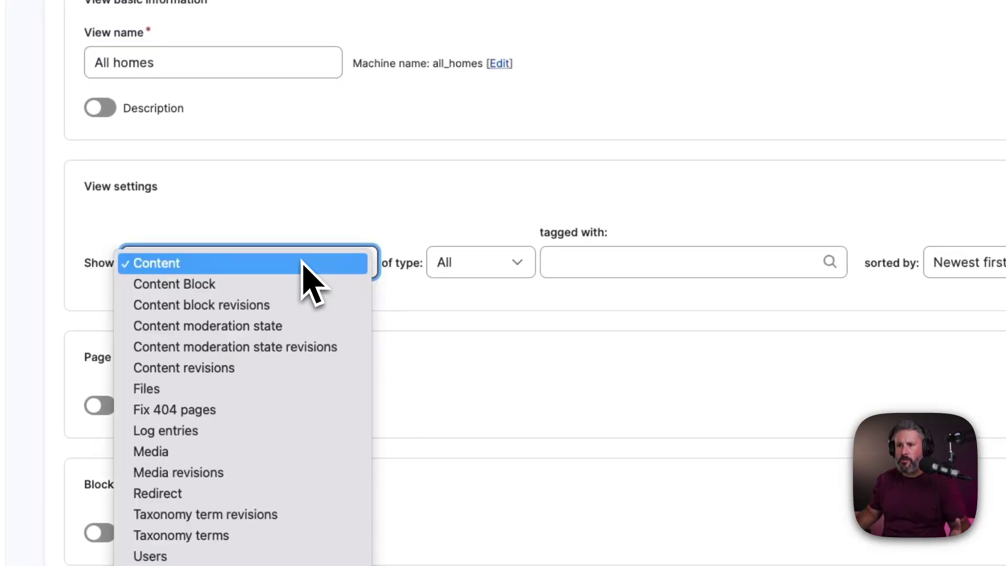
click(305, 263)
click(462, 266)
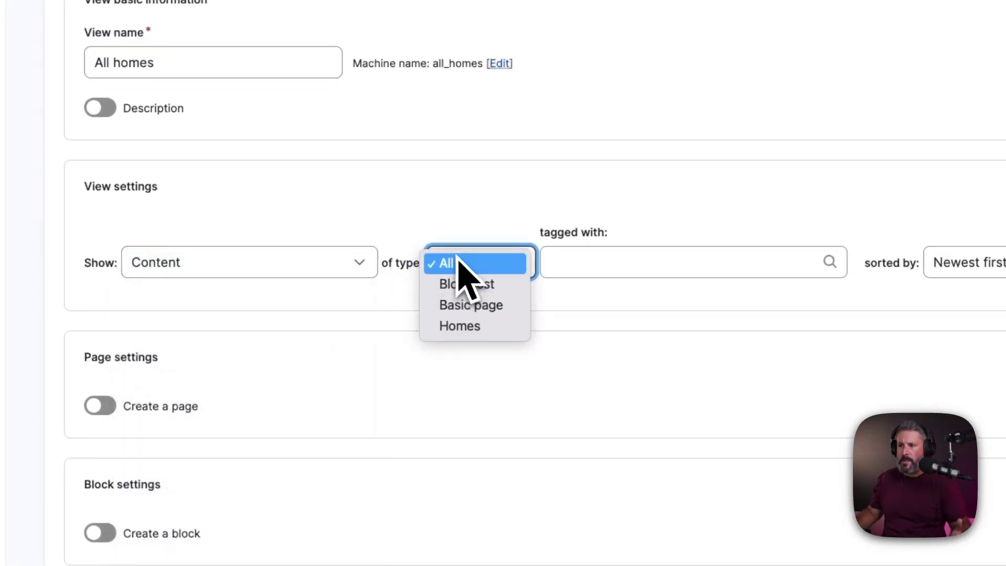
click(489, 327)
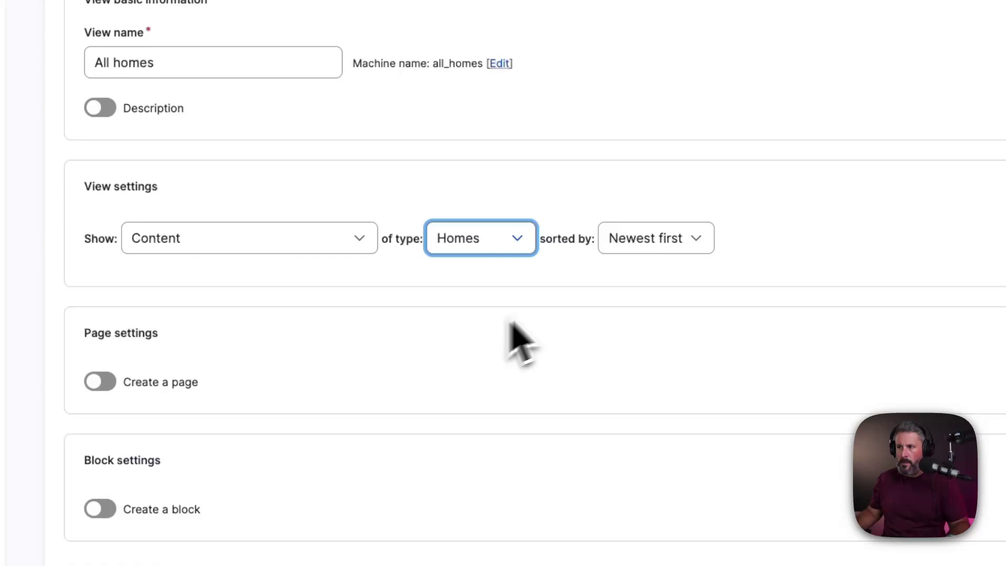
Step: Keep newest-first sorting, add a page display of teasers, and save and edit the view
click(657, 239)
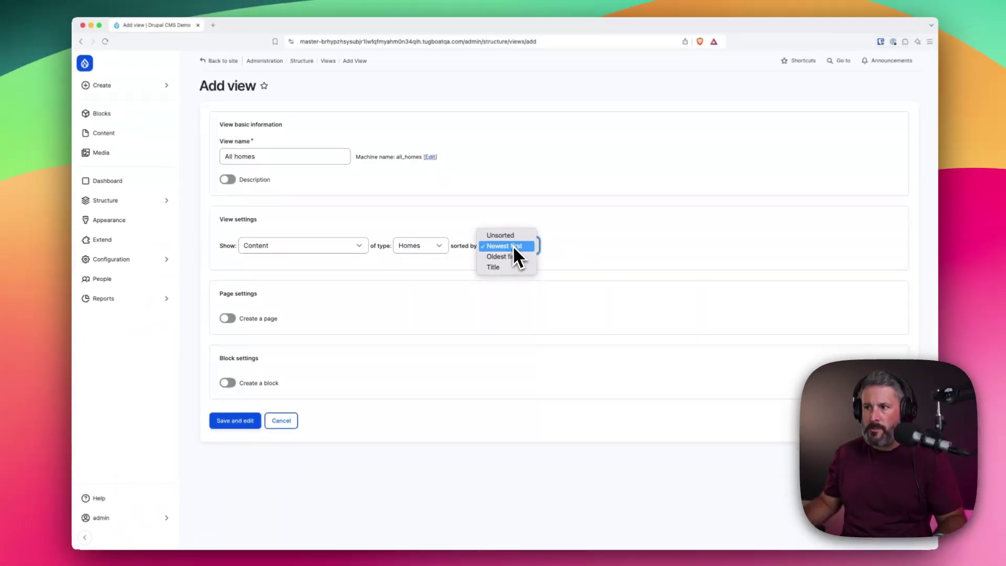
click(512, 247)
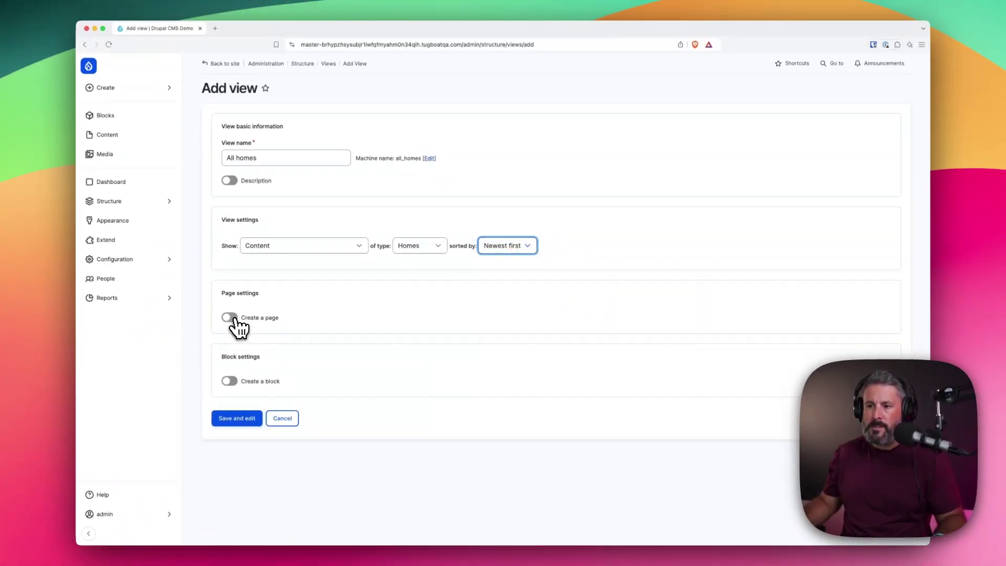
click(230, 318)
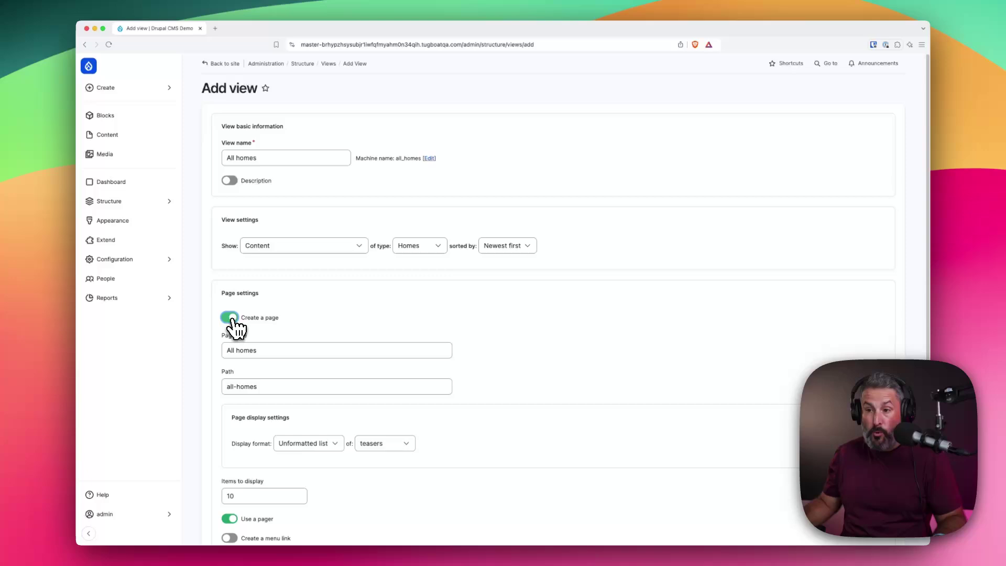
scroll(244, 340, down, 4)
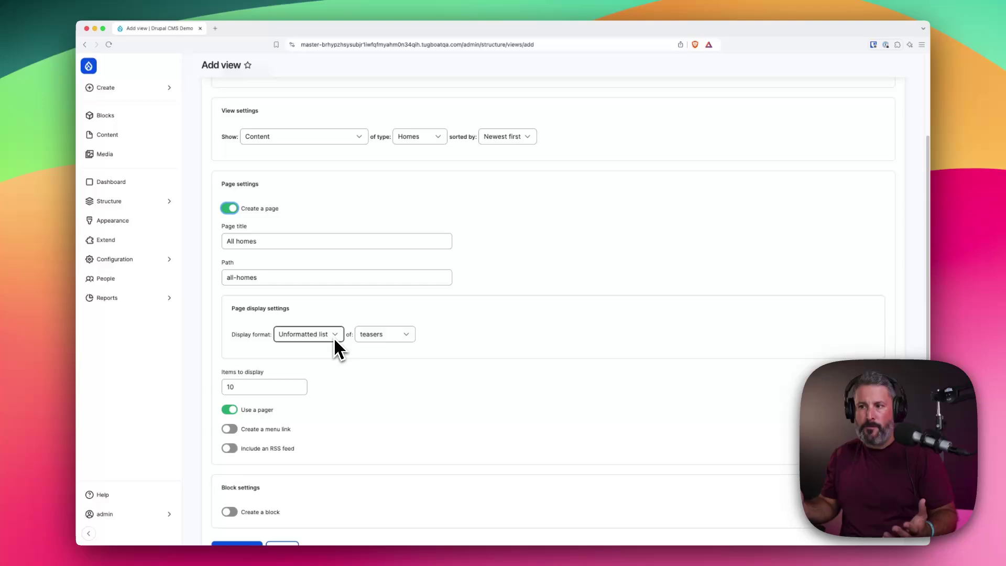
click(391, 336)
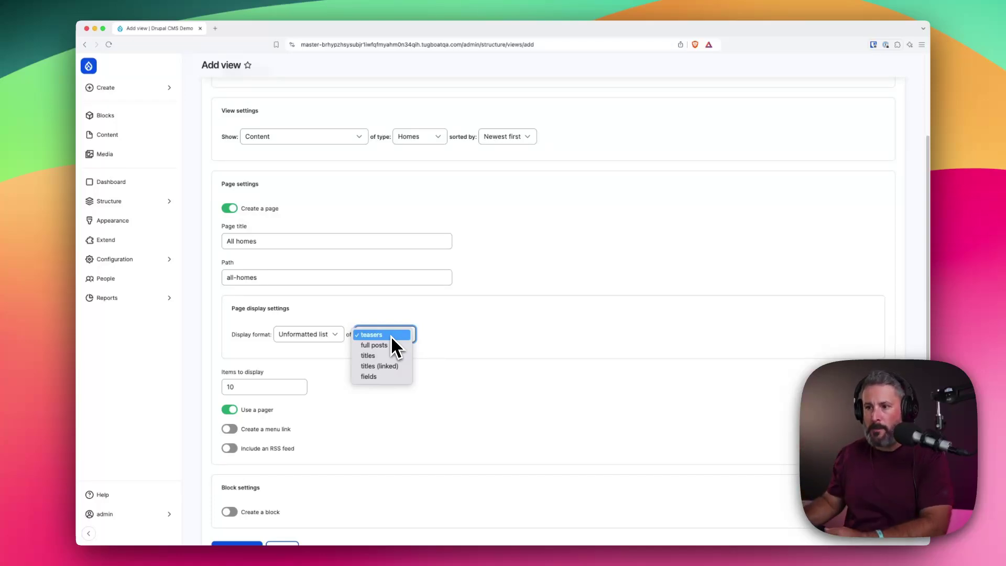
click(303, 389)
scroll(291, 419, down, 2)
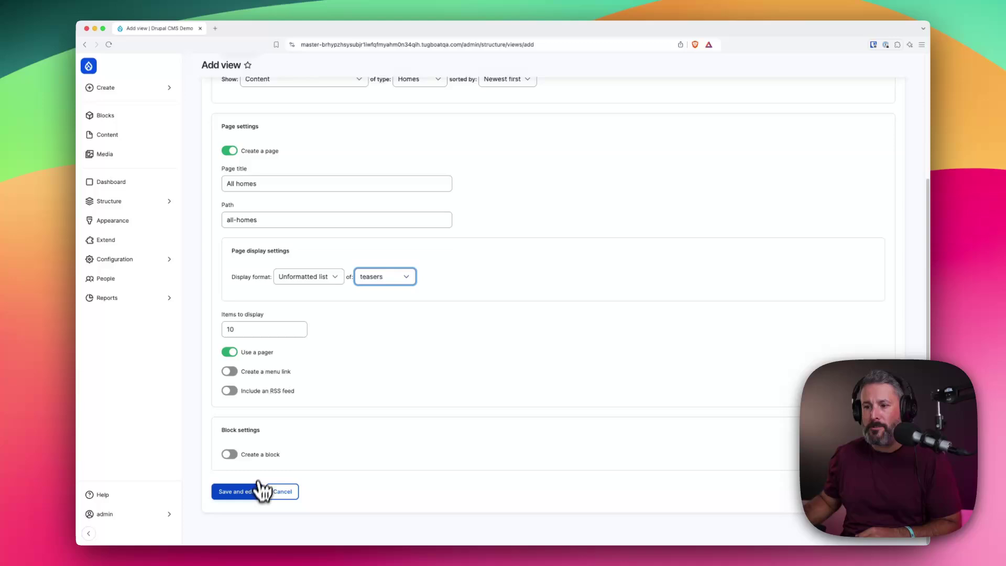
click(242, 492)
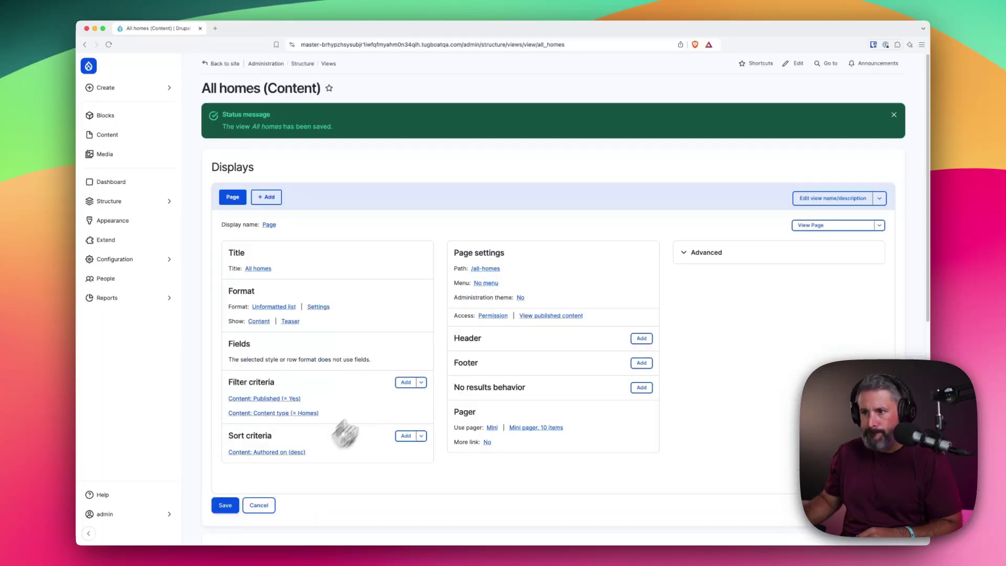
scroll(561, 337, down, 3)
scroll(586, 346, up, 3)
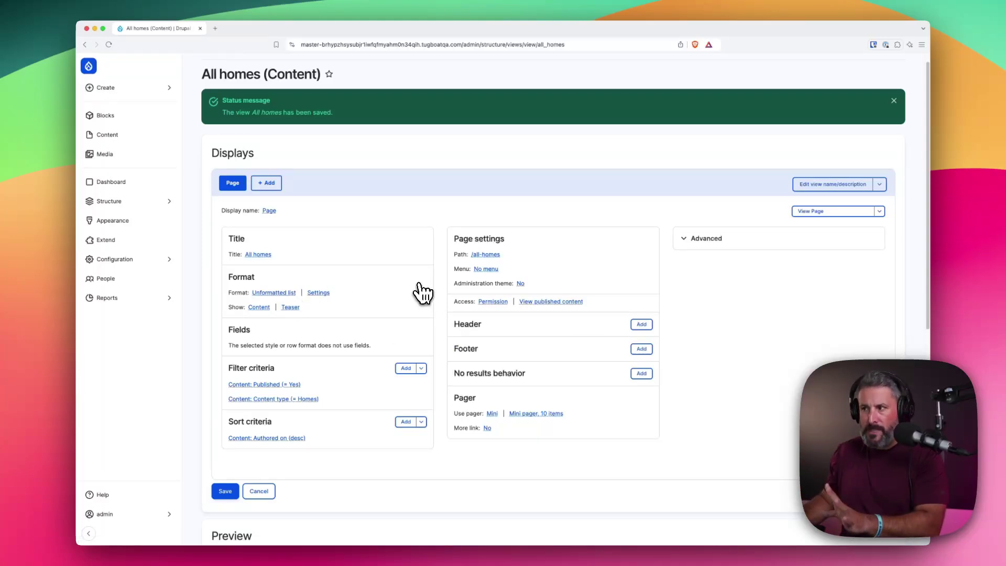
click(822, 214)
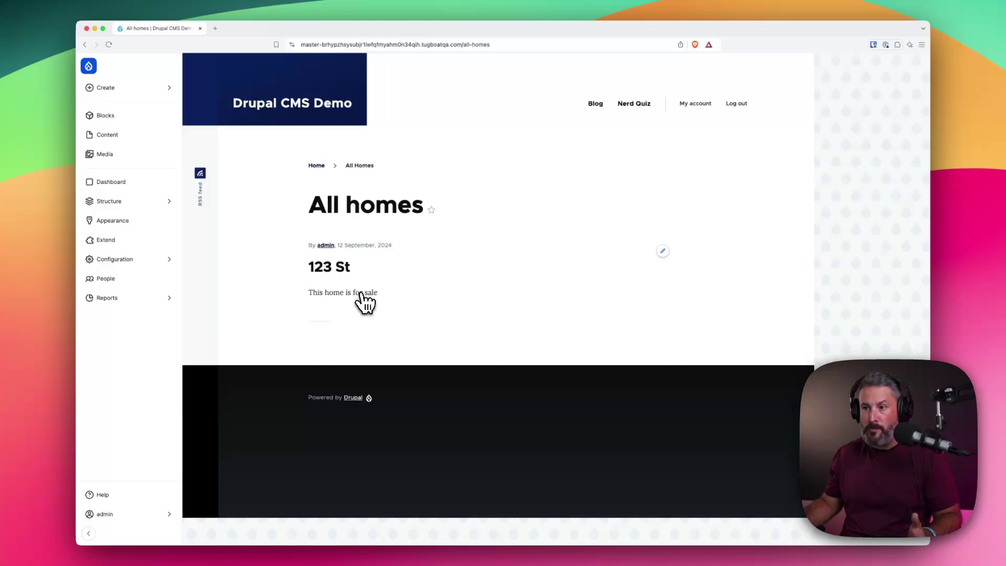
click(339, 269)
scroll(332, 365, down, 3)
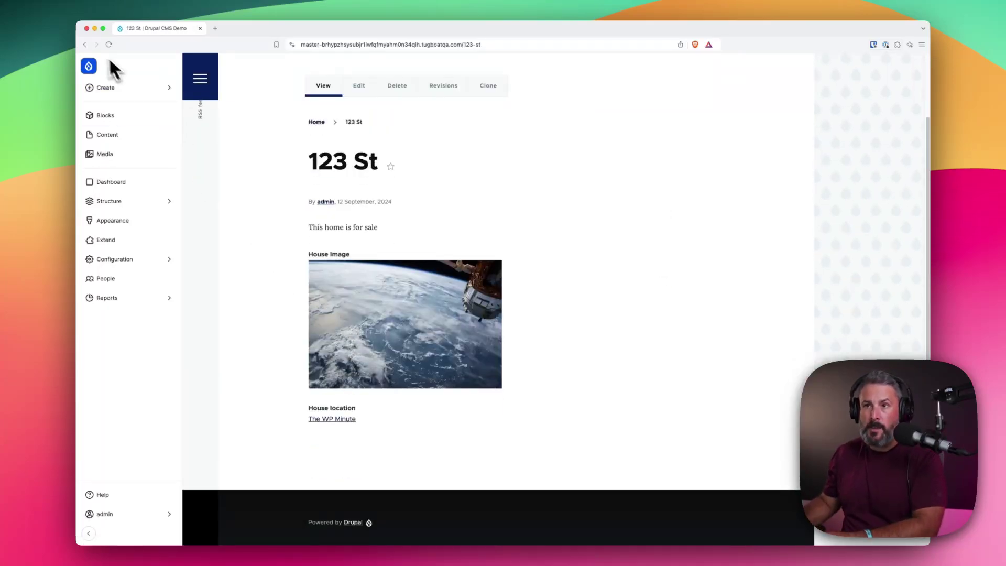
click(85, 45)
click(86, 45)
Step: Switch the All homes view format to Responsive Grid with default style options
scroll(344, 325, down, 3)
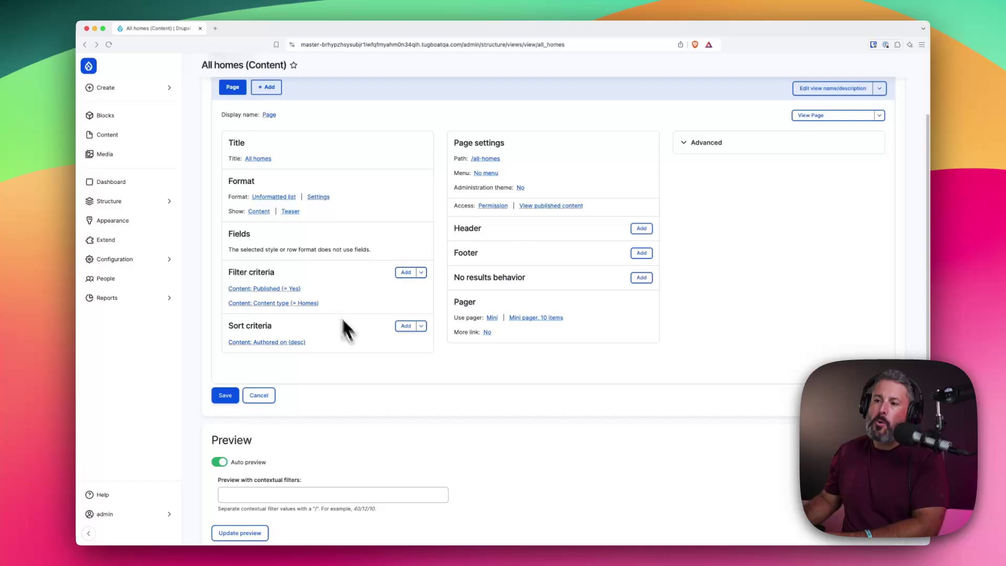
click(276, 197)
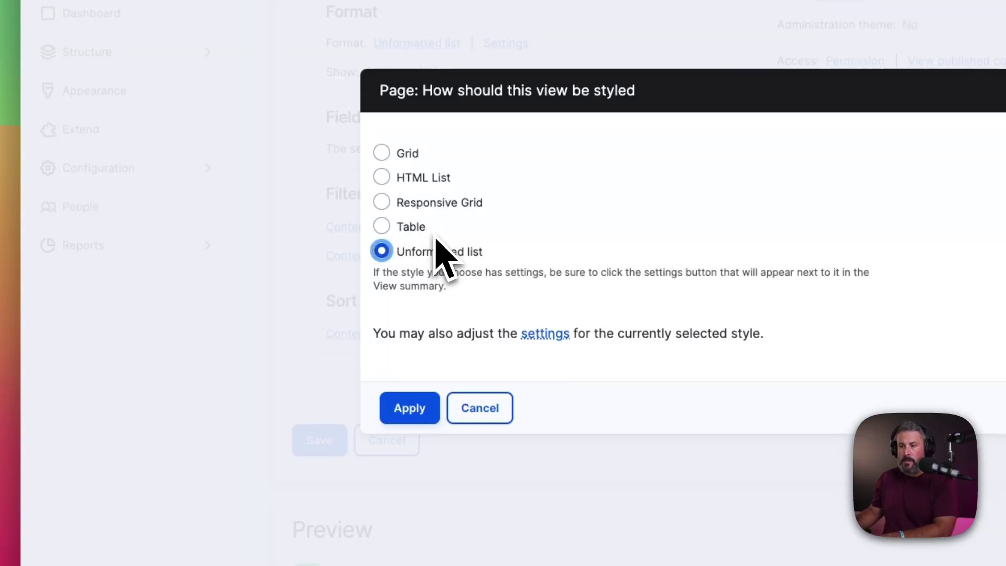
click(455, 205)
click(354, 398)
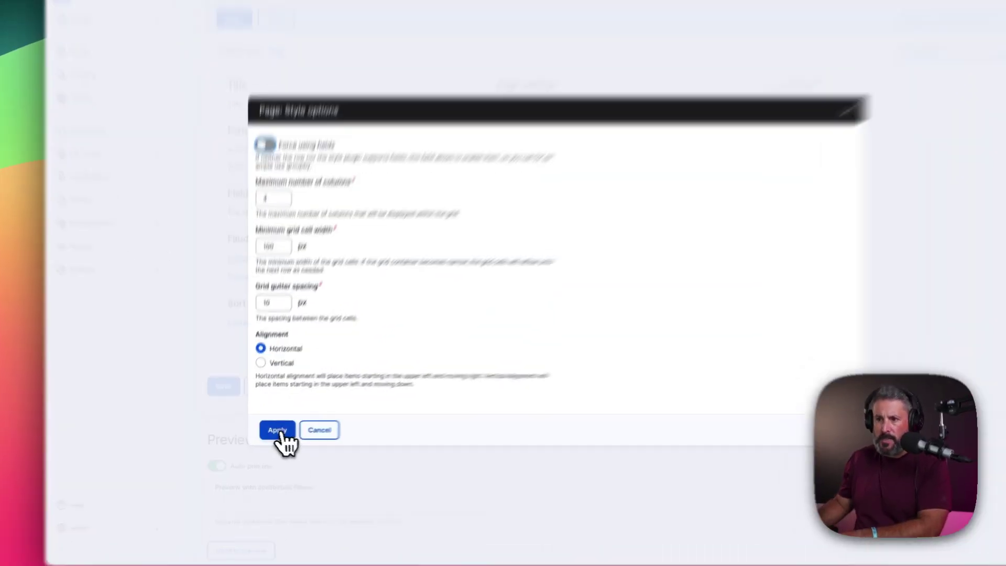
click(272, 431)
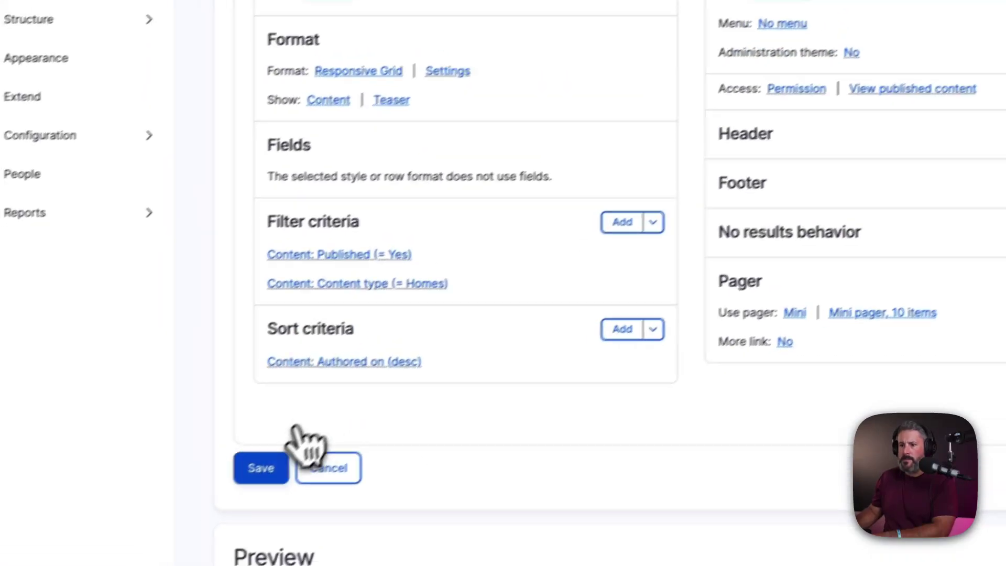
Step: Save the view and check the live All homes page before returning to the editor
click(268, 468)
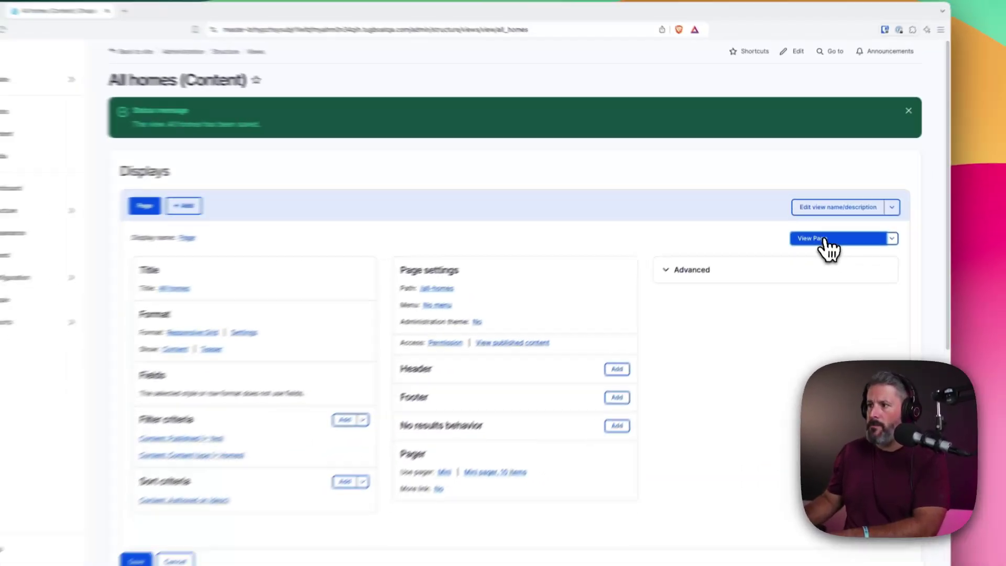
click(826, 244)
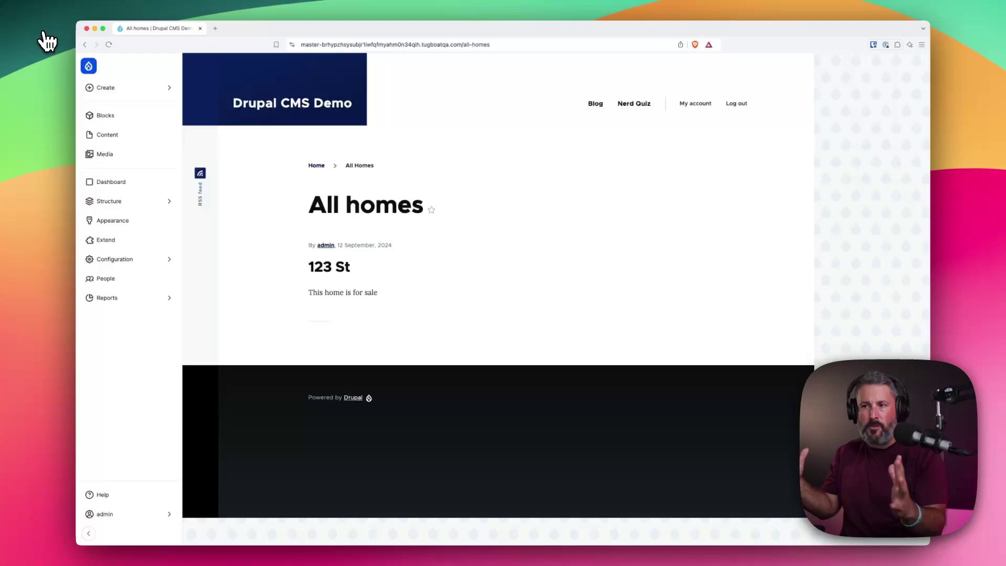
click(85, 44)
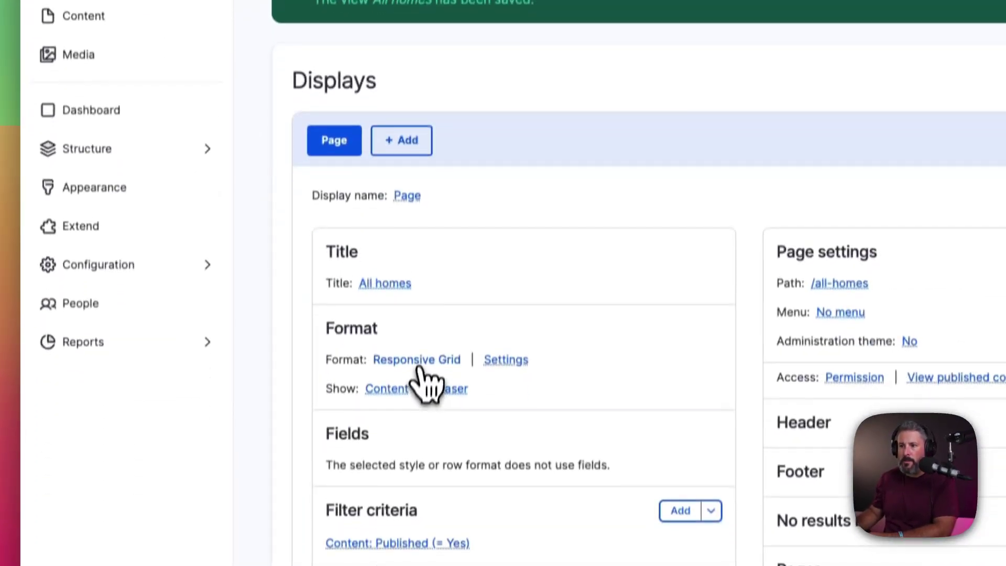
Step: Change the All homes format to Table with default options, save, and preview the live page
click(420, 558)
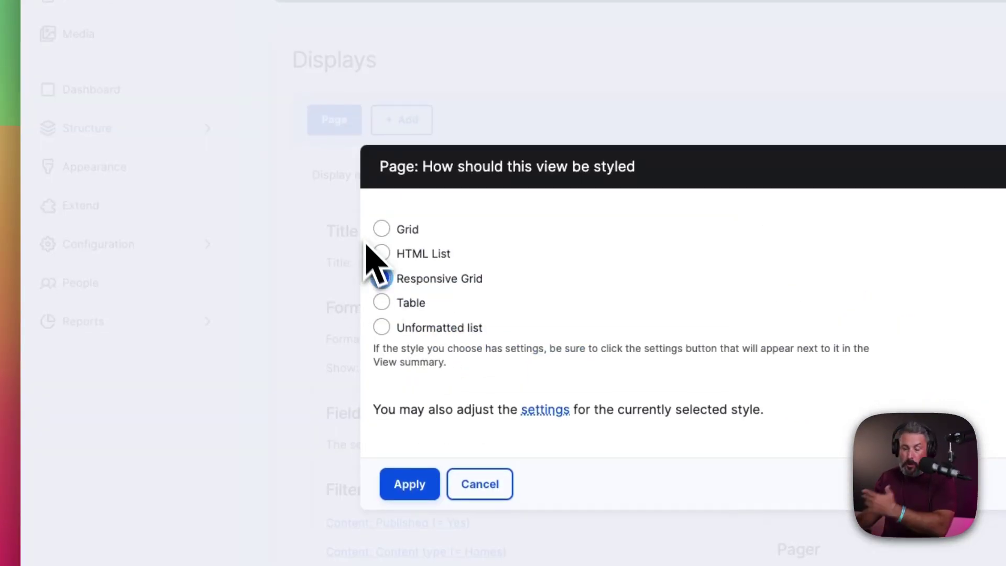
click(412, 304)
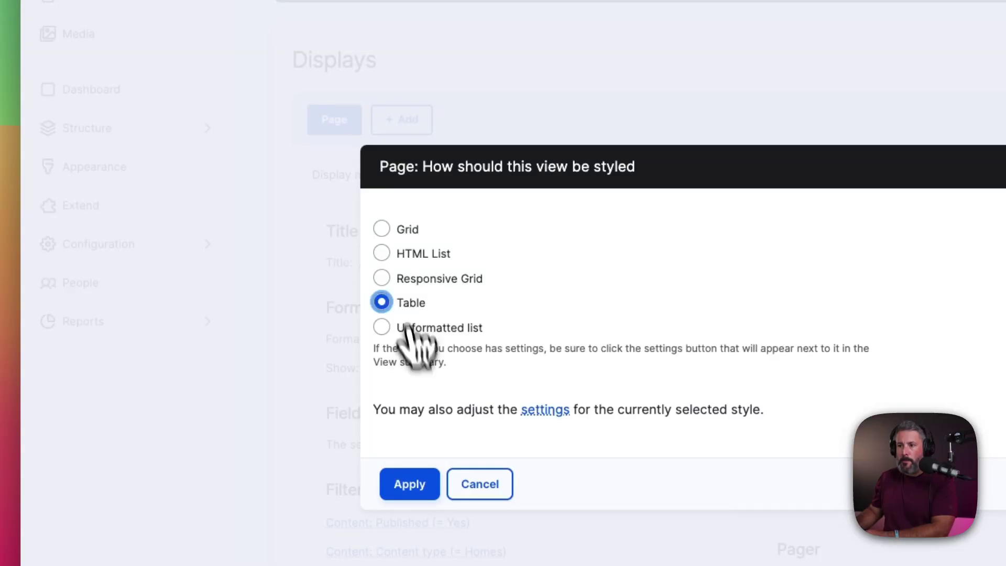
click(419, 335)
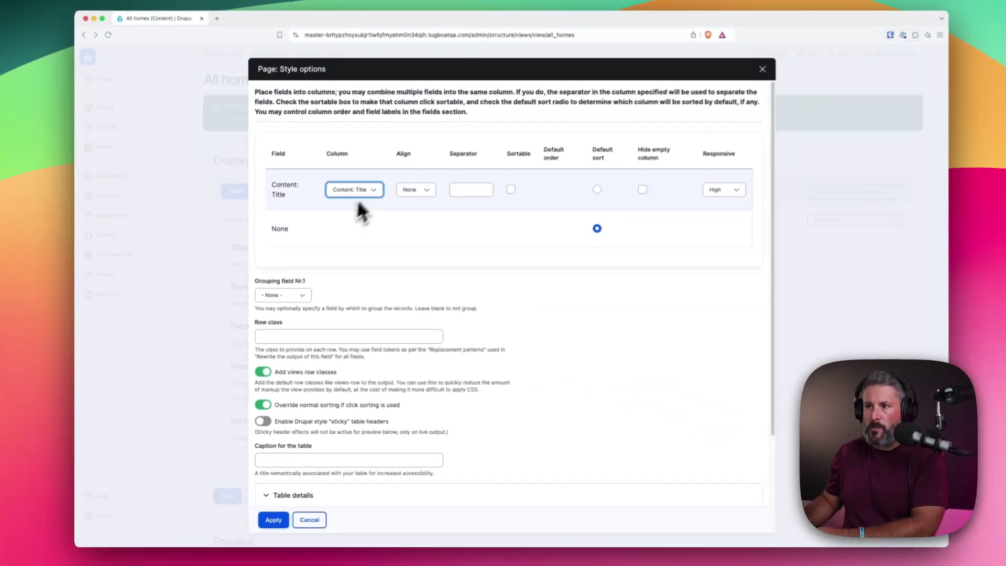
click(278, 520)
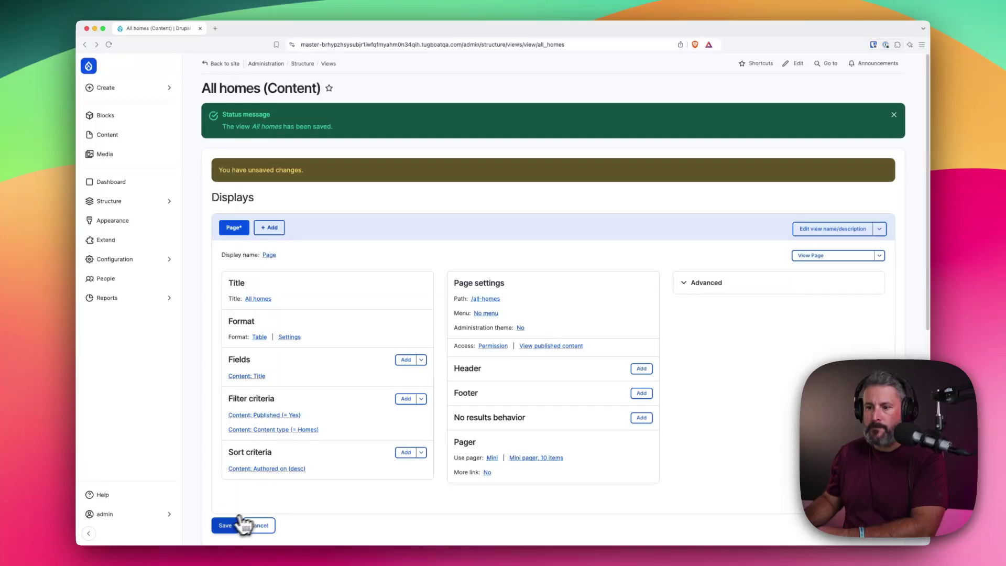
click(225, 526)
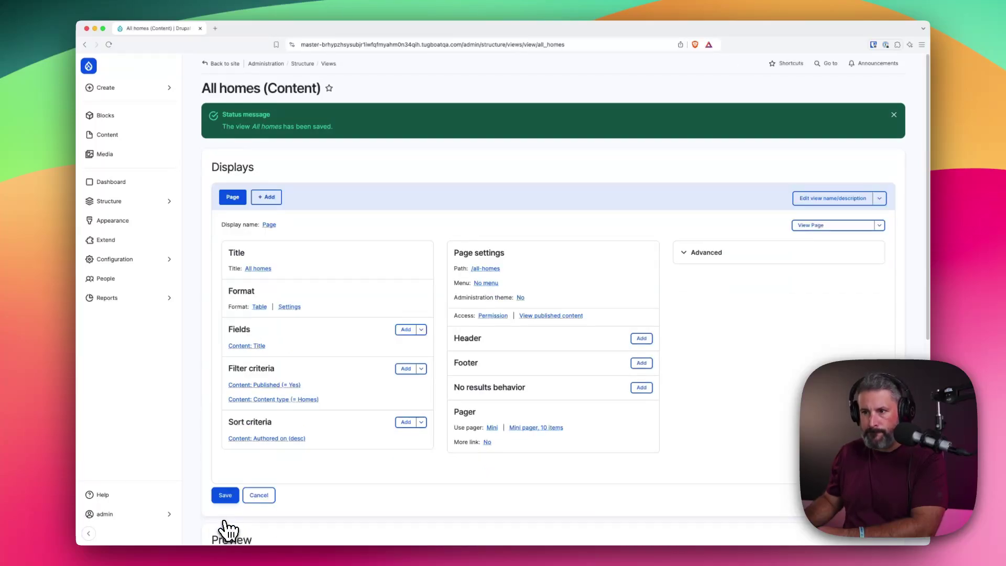
click(823, 226)
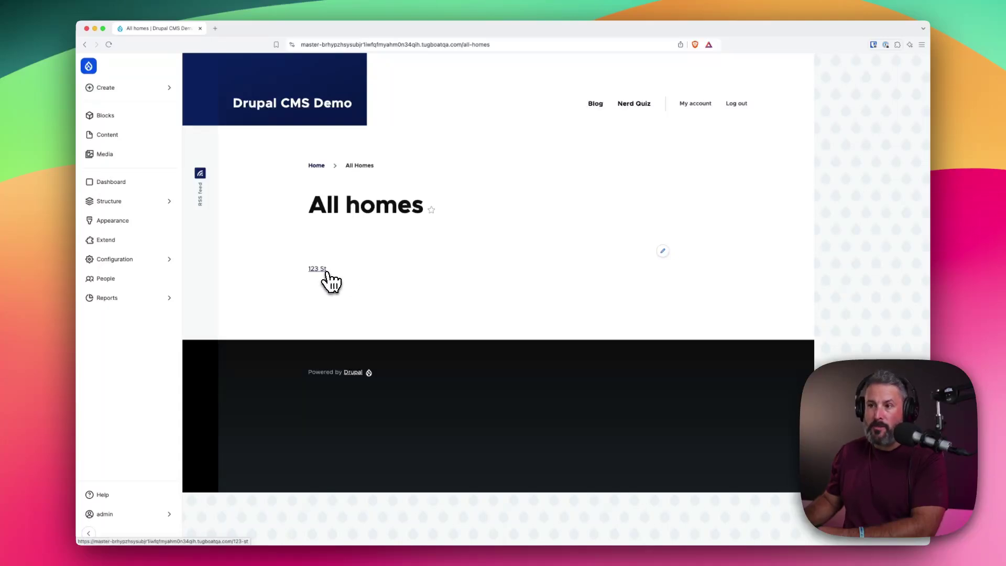
click(86, 44)
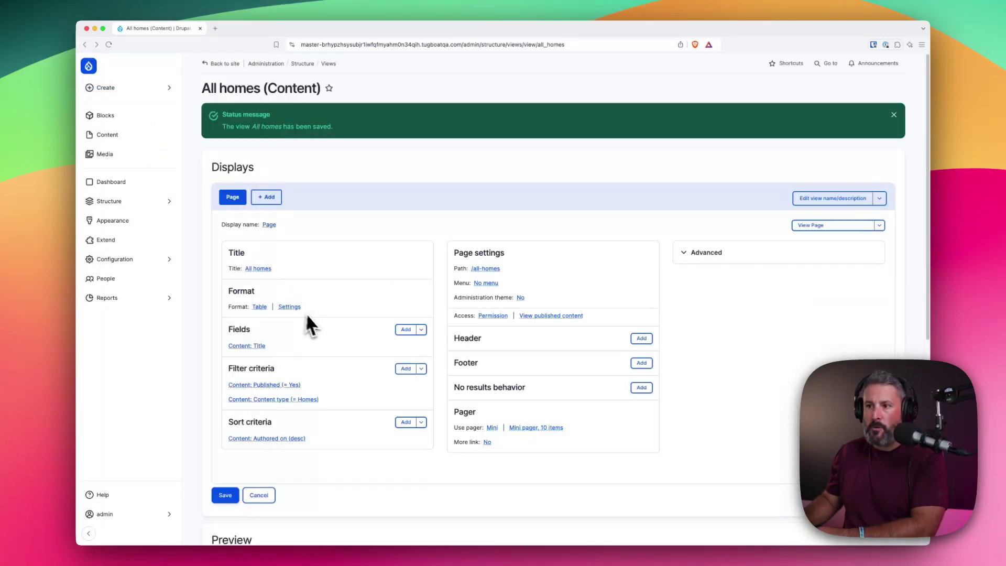
Step: Add the House Image and House location fields to the All homes view
click(406, 330)
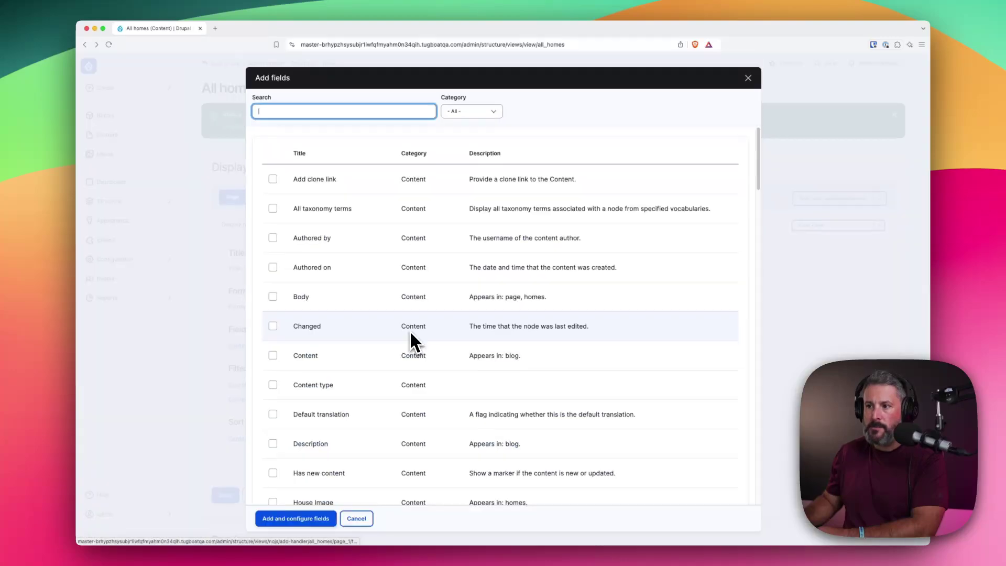
scroll(364, 388, down, 2)
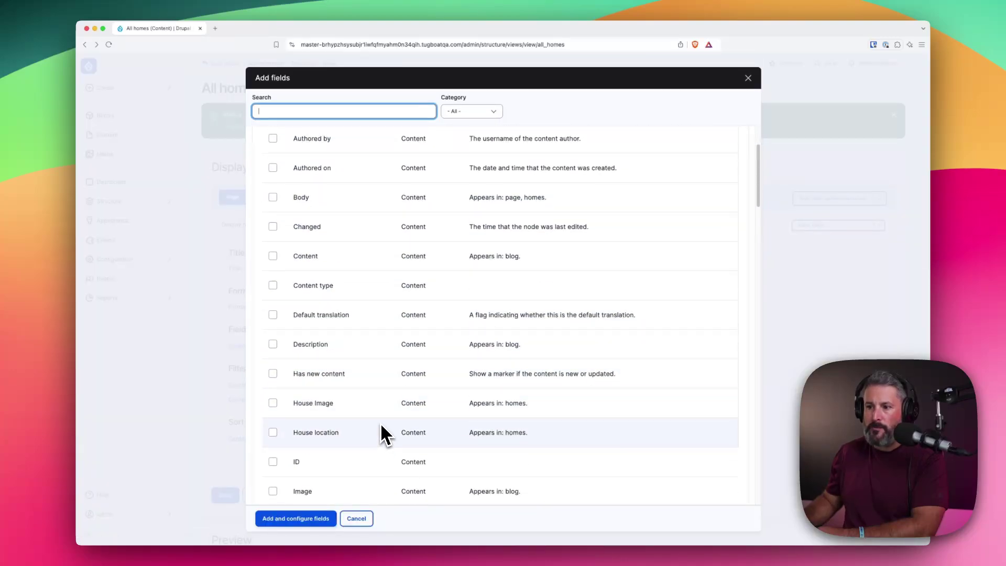
scroll(377, 387, up, 2)
scroll(385, 349, down, 3)
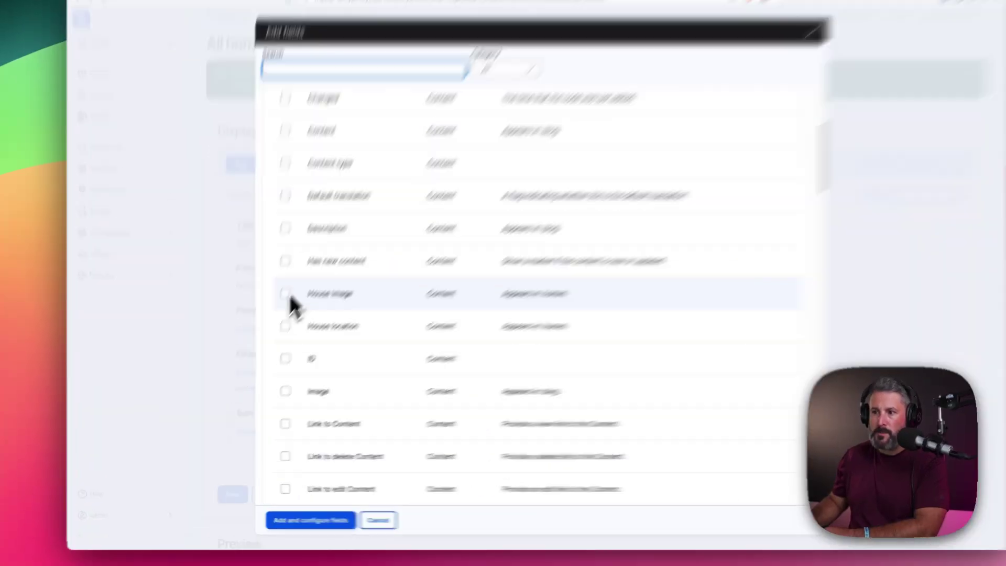
click(286, 295)
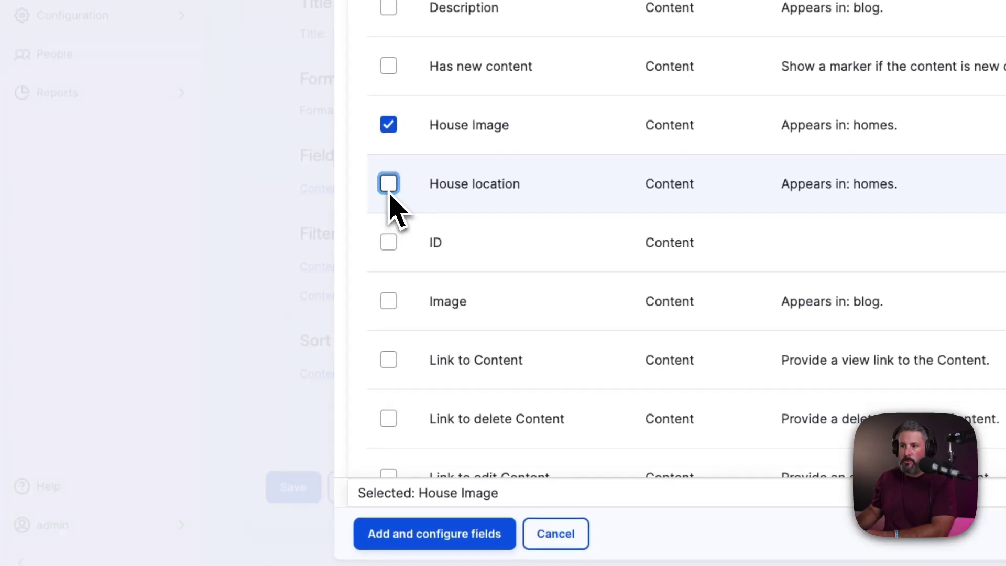
click(285, 325)
scroll(476, 210, down, 5)
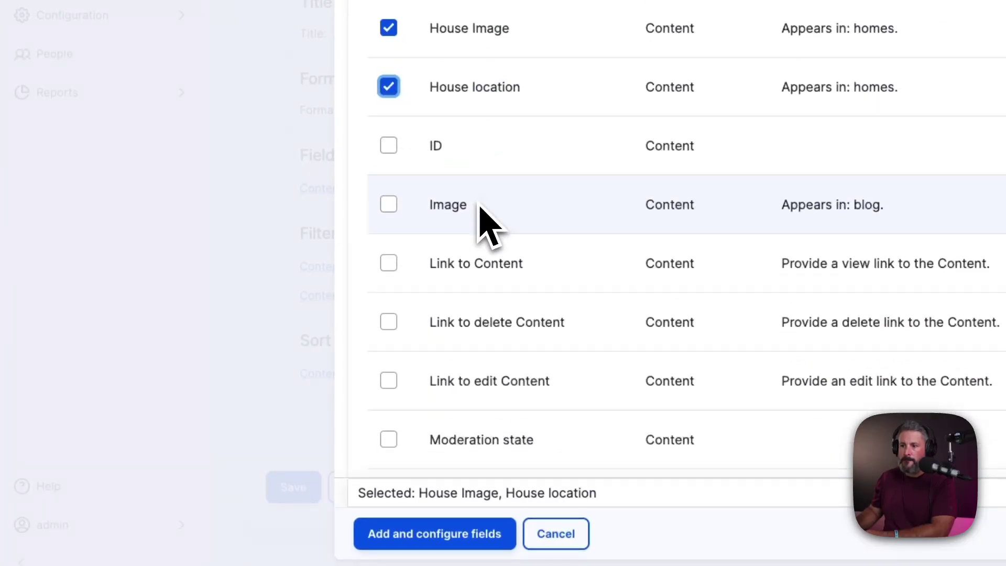
scroll(495, 335, down, 2)
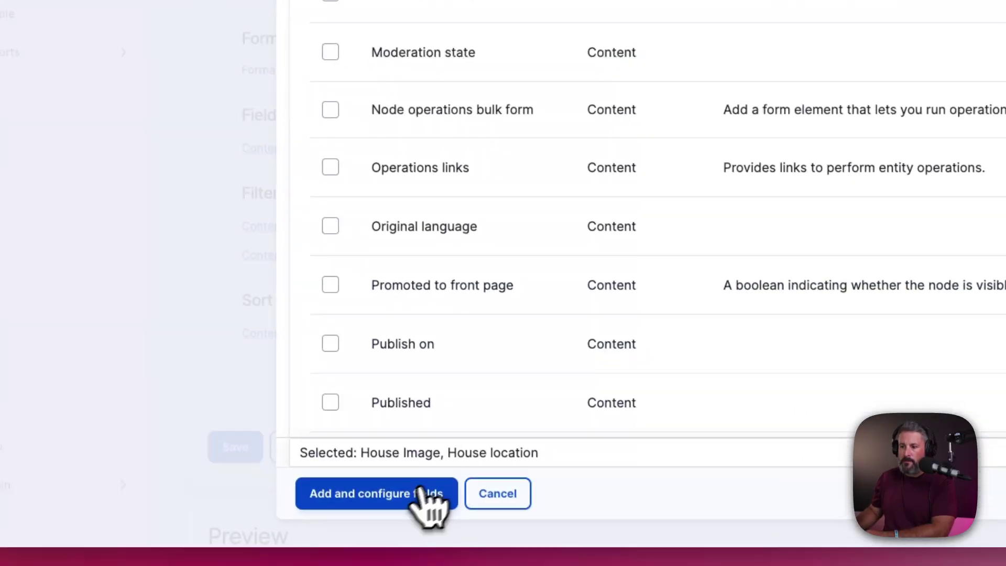
click(431, 534)
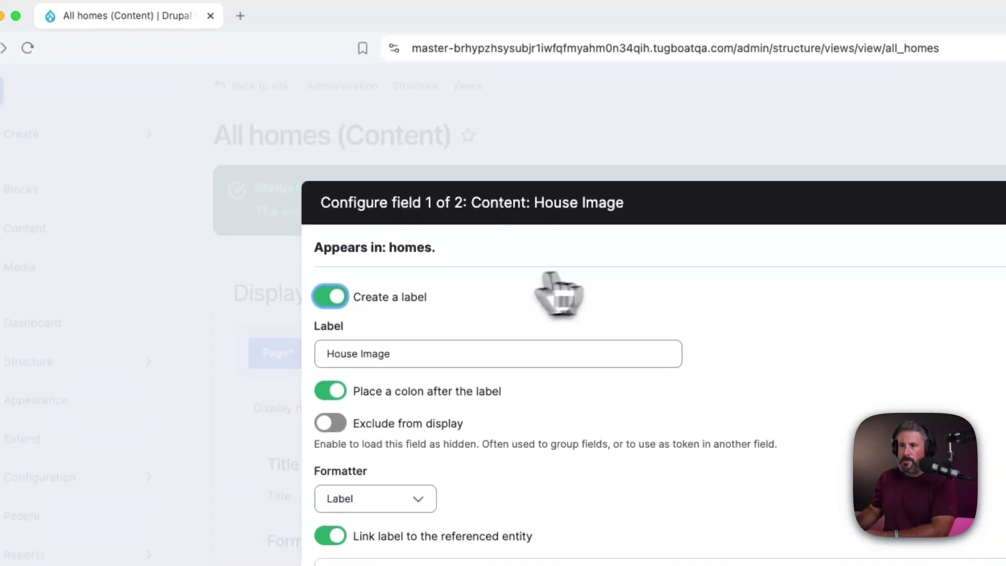
Step: Format House Image as a Medium (220×220) thumbnail and keep House location as a link
click(335, 301)
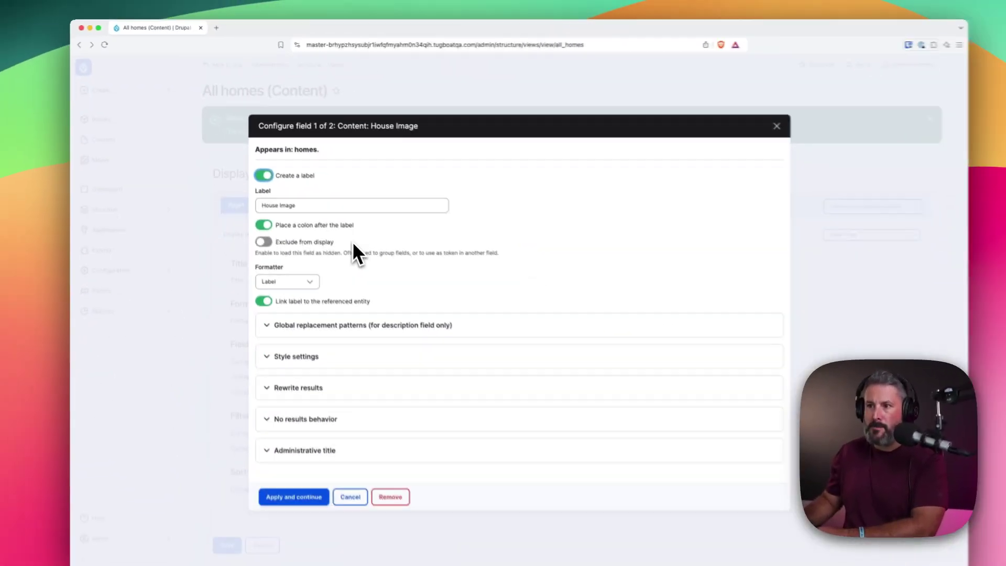
click(362, 390)
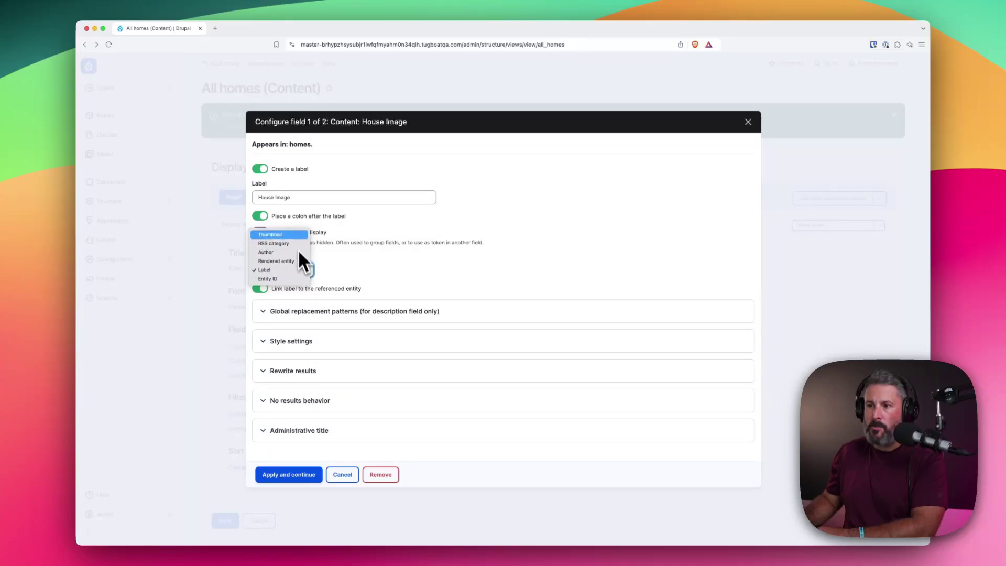
click(297, 234)
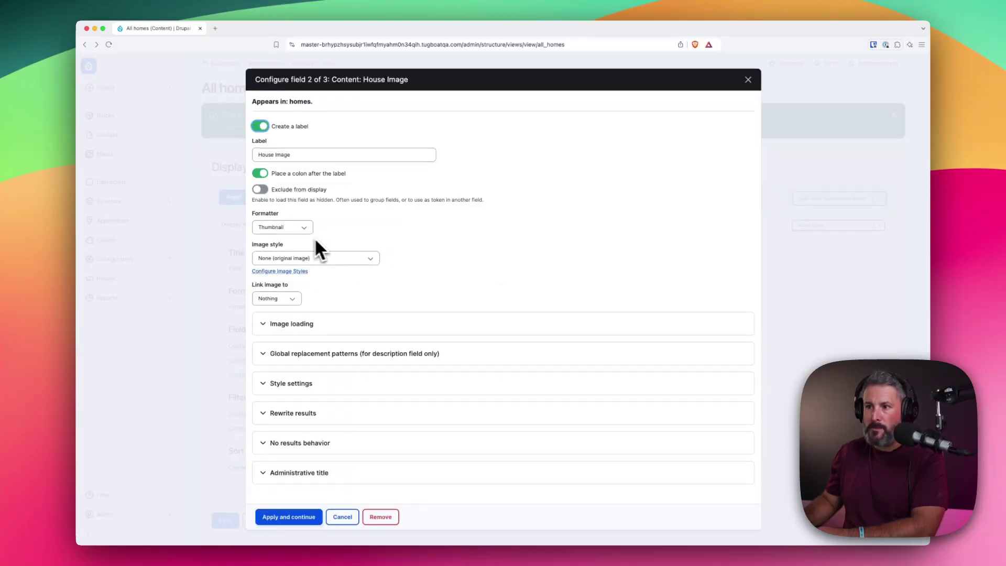
click(313, 257)
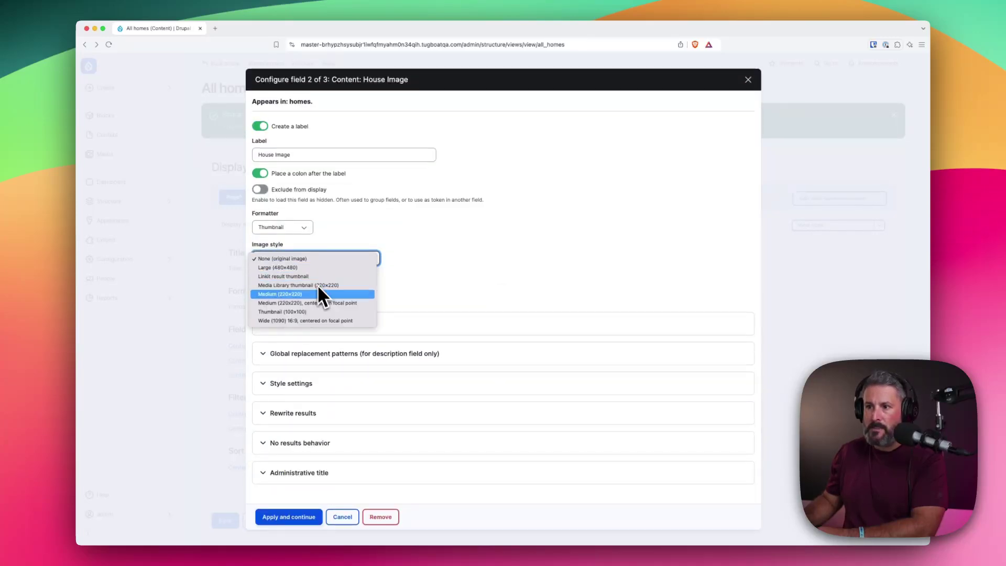
click(319, 295)
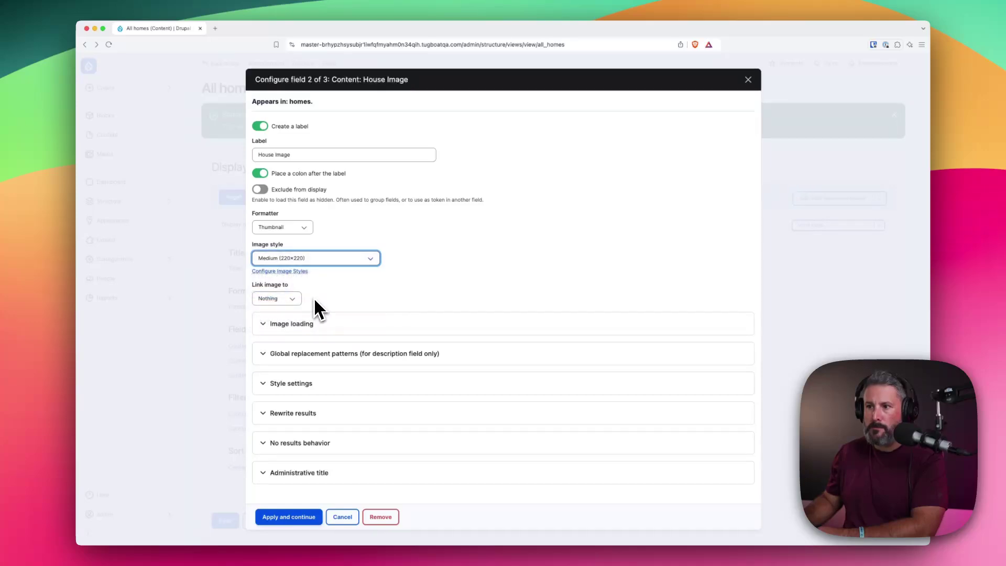
click(289, 518)
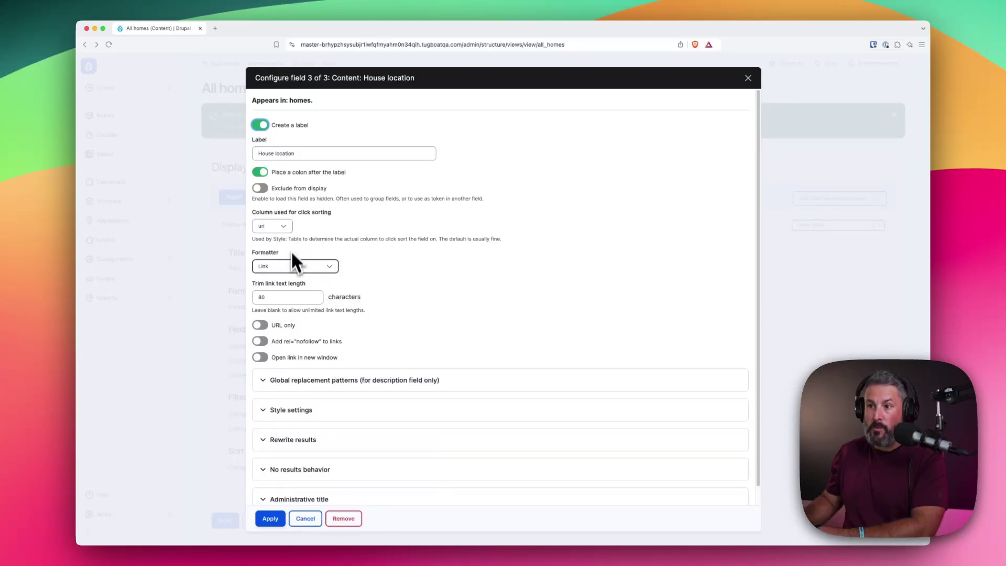
click(293, 266)
click(292, 268)
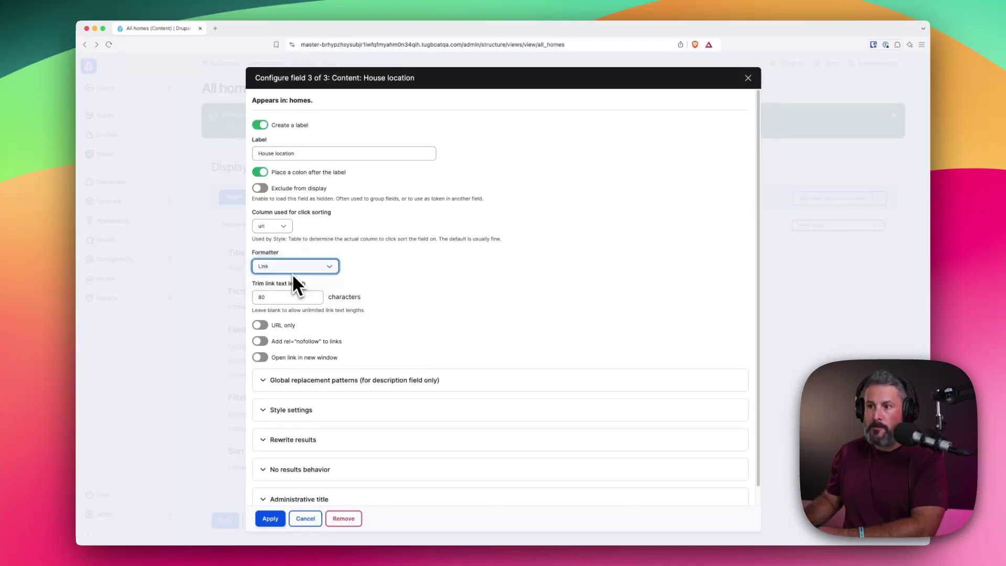
Step: Apply the House location settings, save the All homes view, and open its public page
click(273, 520)
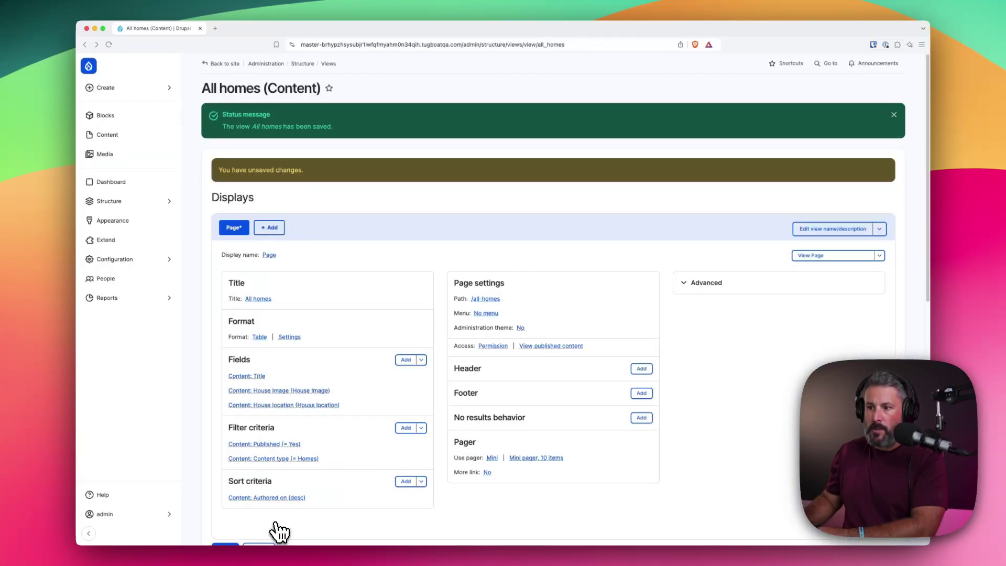
scroll(321, 447, down, 4)
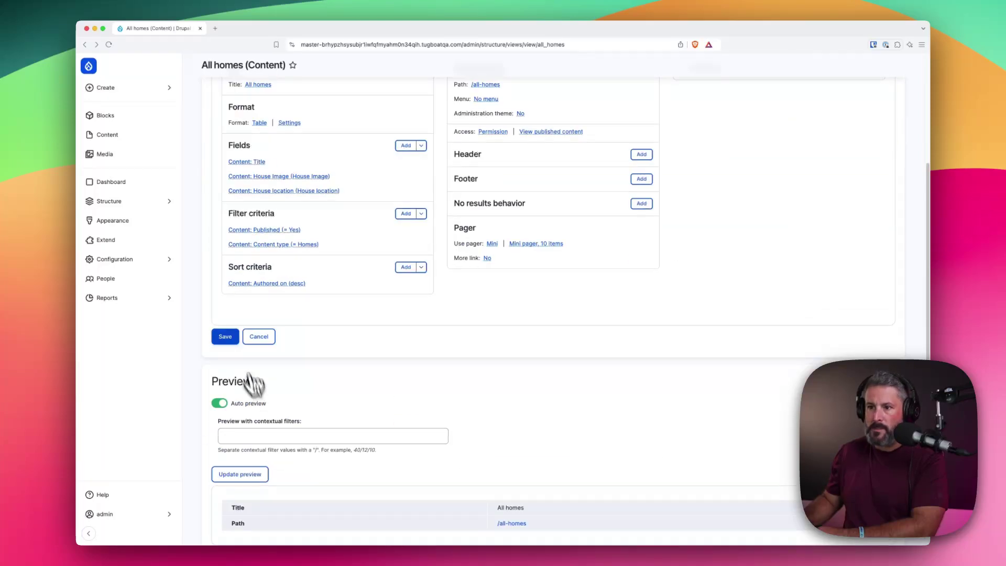
click(226, 339)
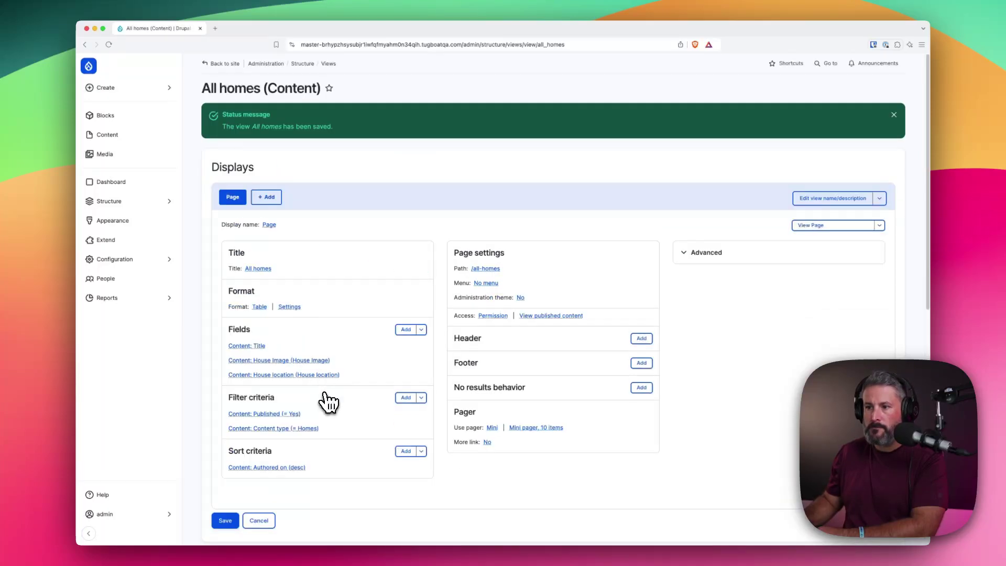
click(813, 226)
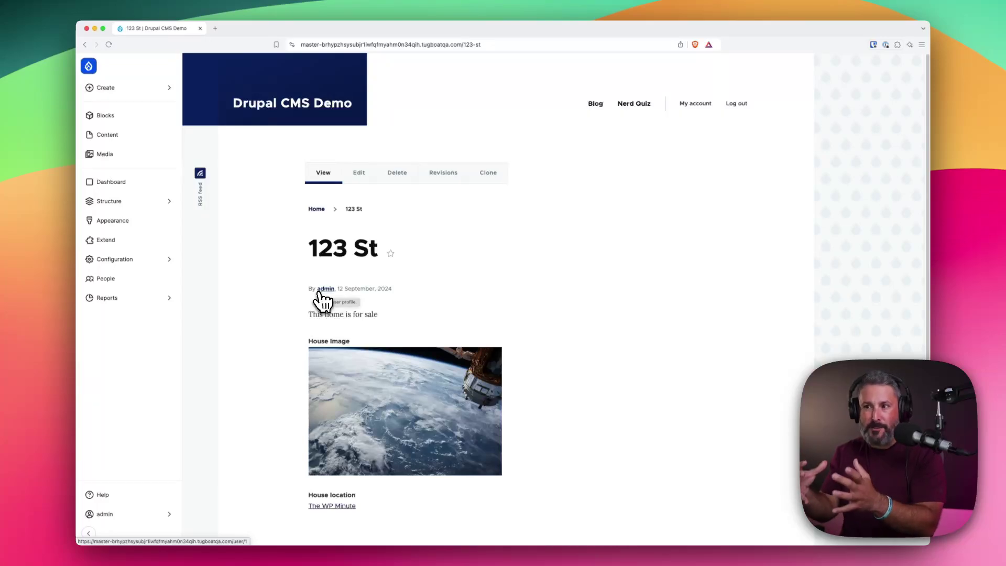
click(84, 45)
click(85, 44)
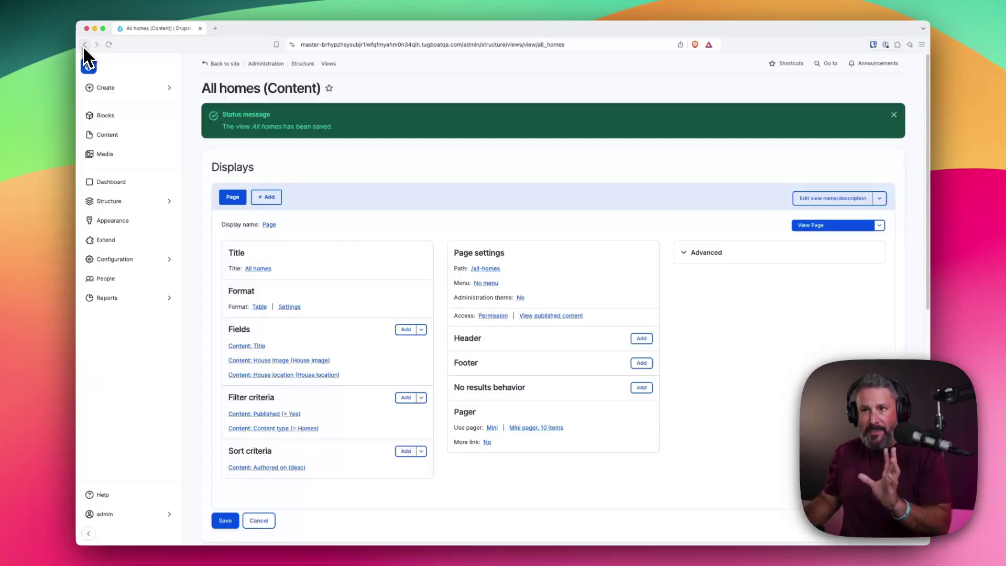
scroll(361, 320, down, 1)
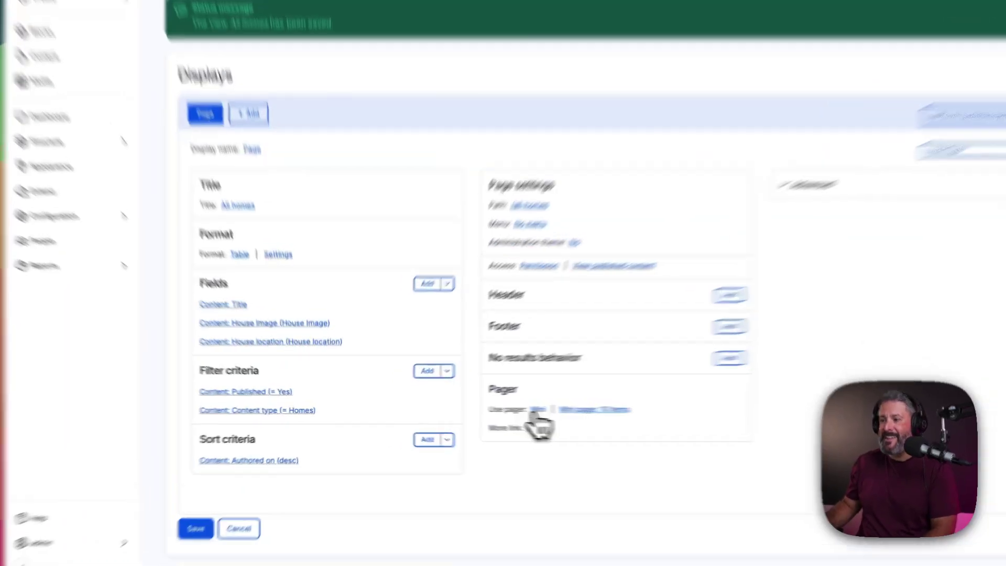
click(492, 410)
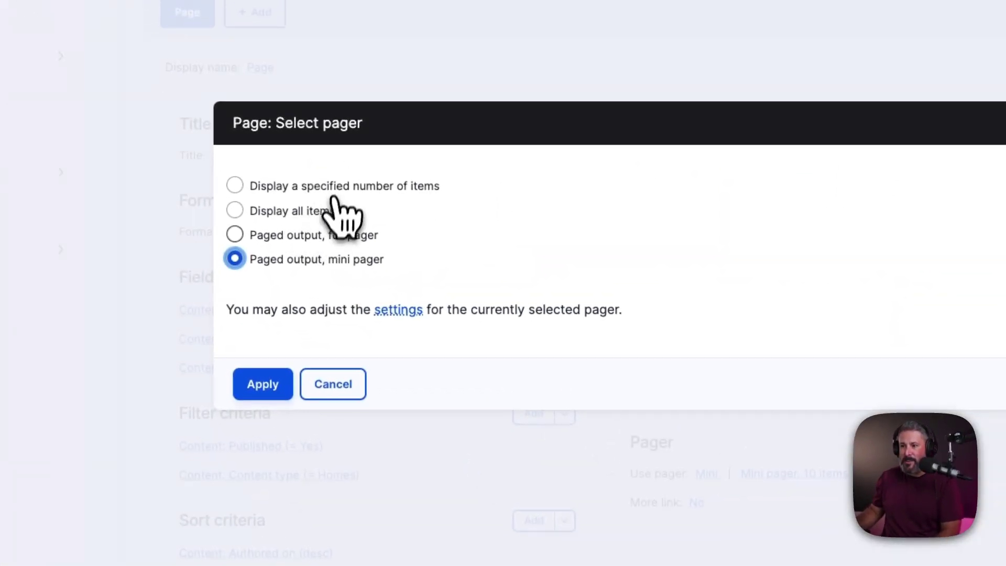
click(321, 387)
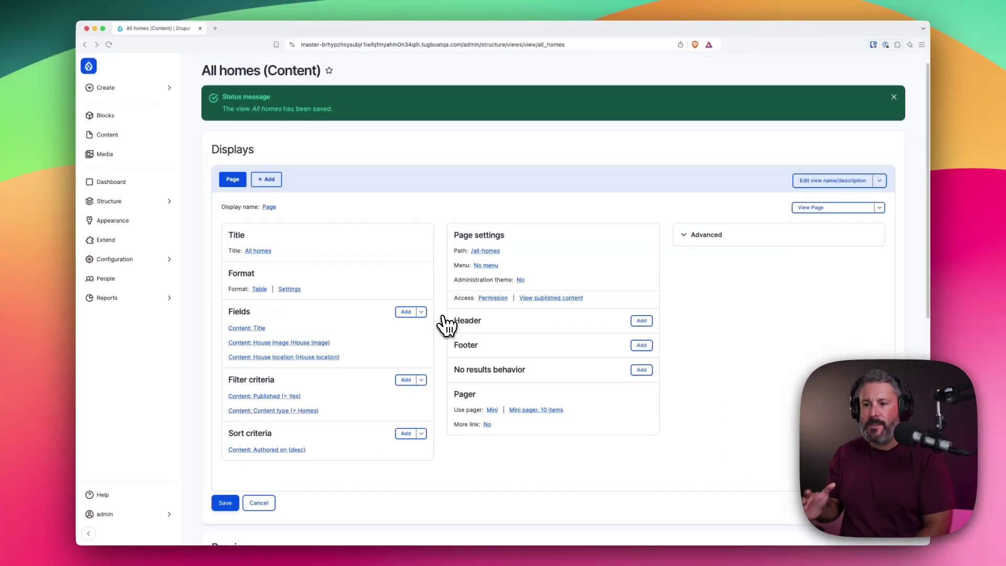
scroll(411, 352, down, 8)
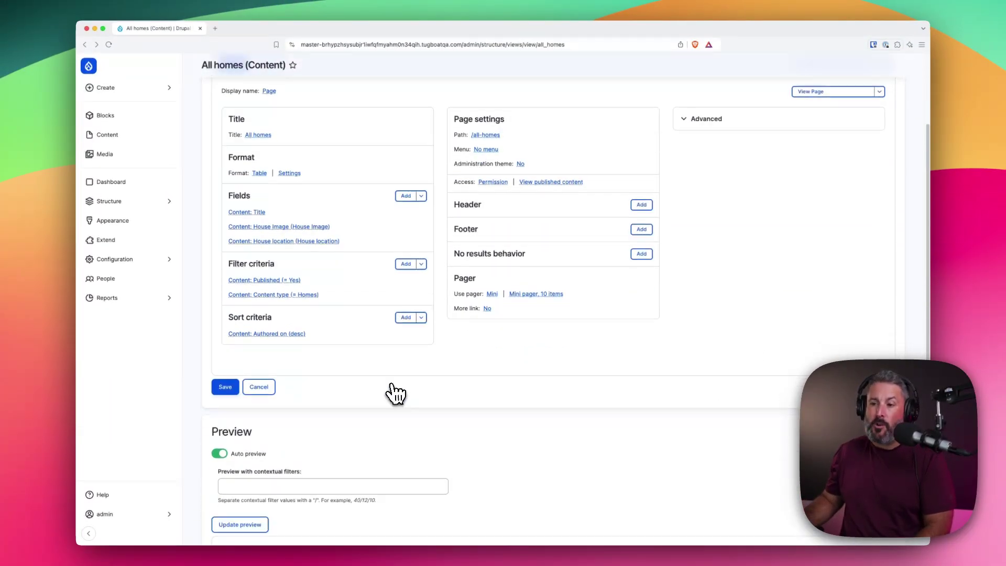
scroll(403, 399, down, 3)
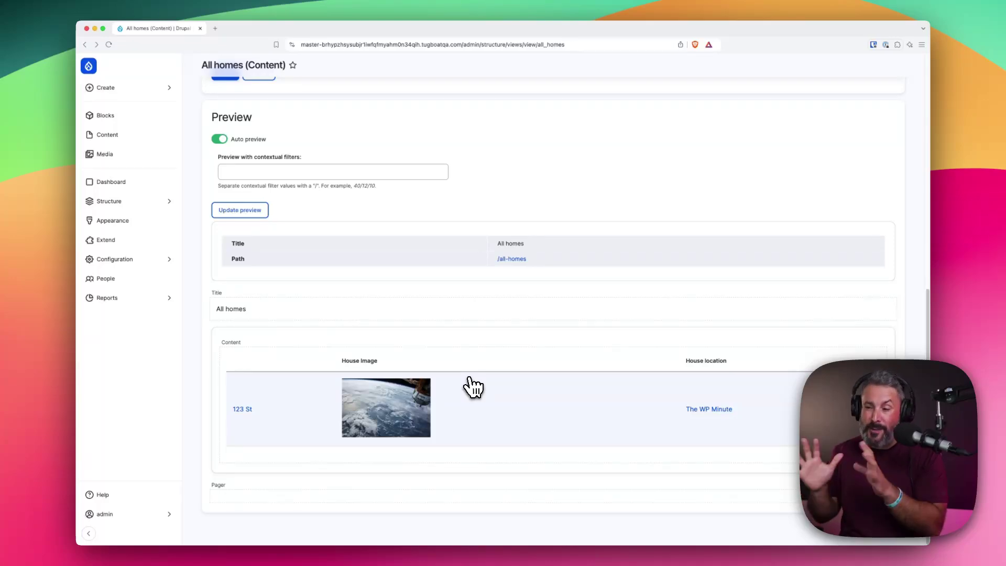
scroll(474, 356, up, 5)
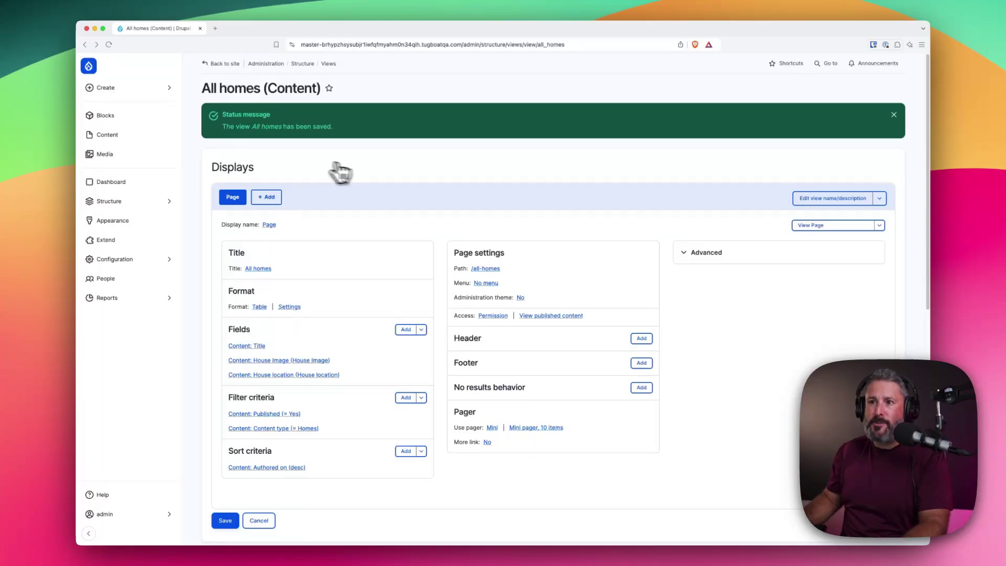
Step: Visit the Homes content type's Manage fields page, then go to the Structure > Views list
mouse_move(142, 206)
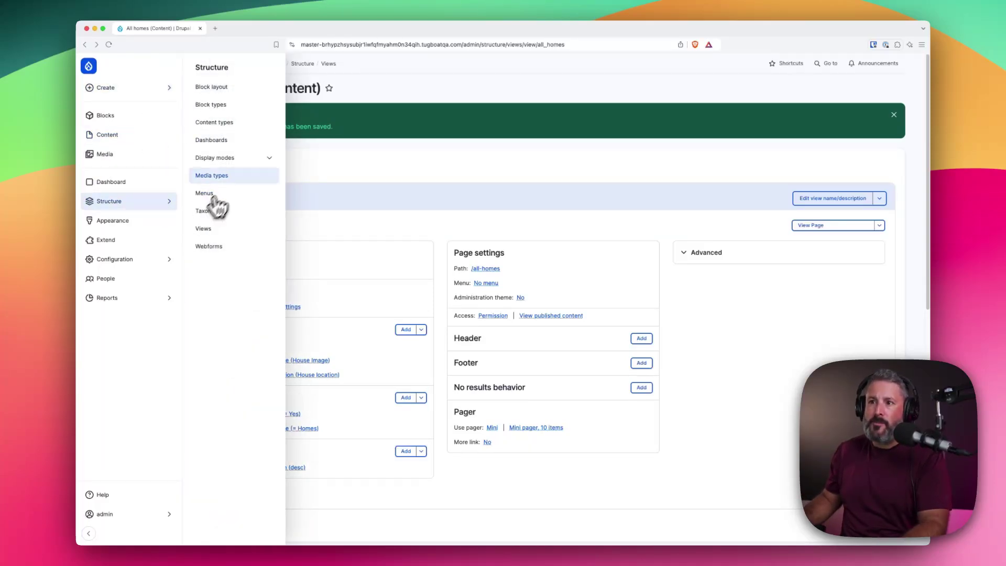
click(235, 124)
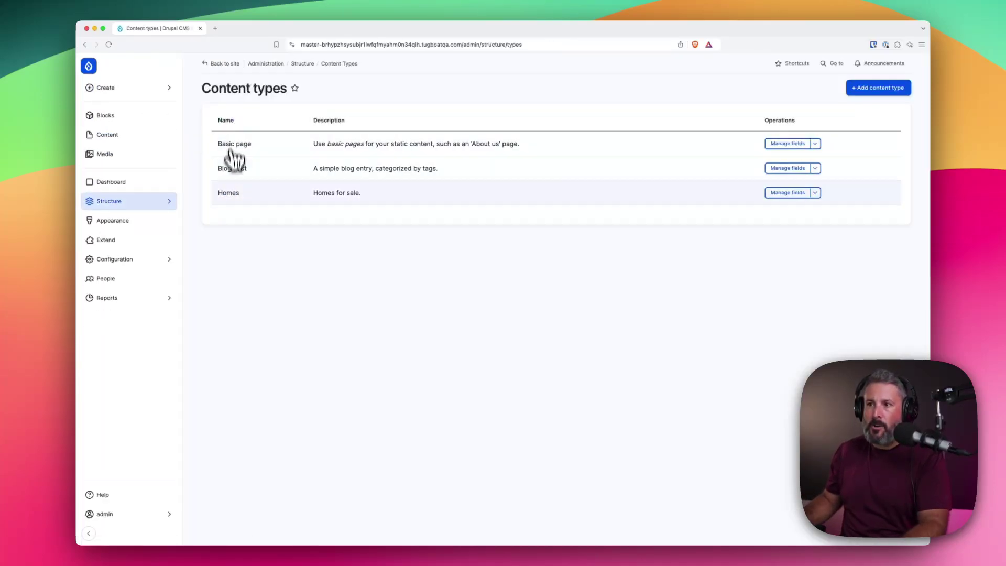
click(786, 192)
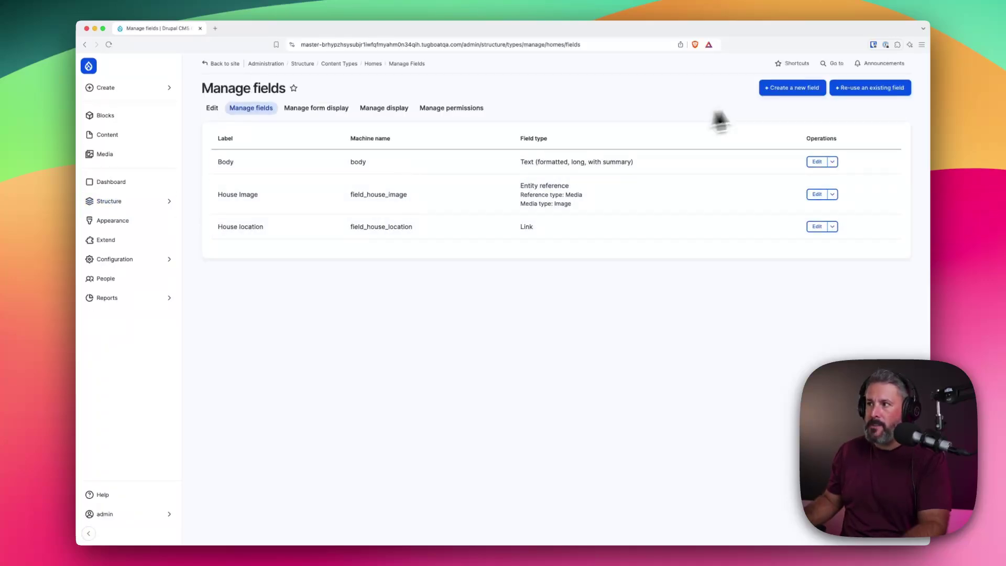
click(783, 90)
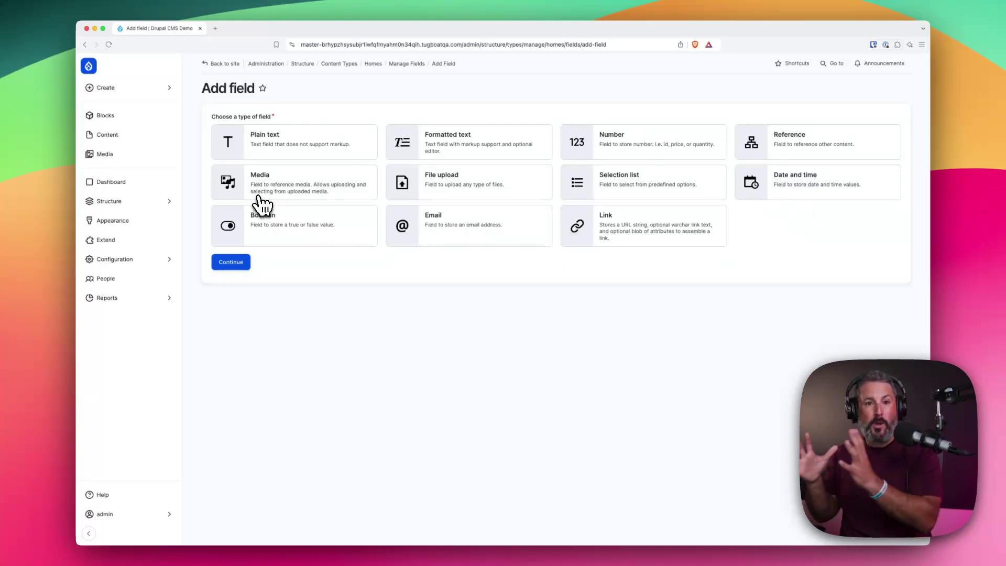
click(166, 203)
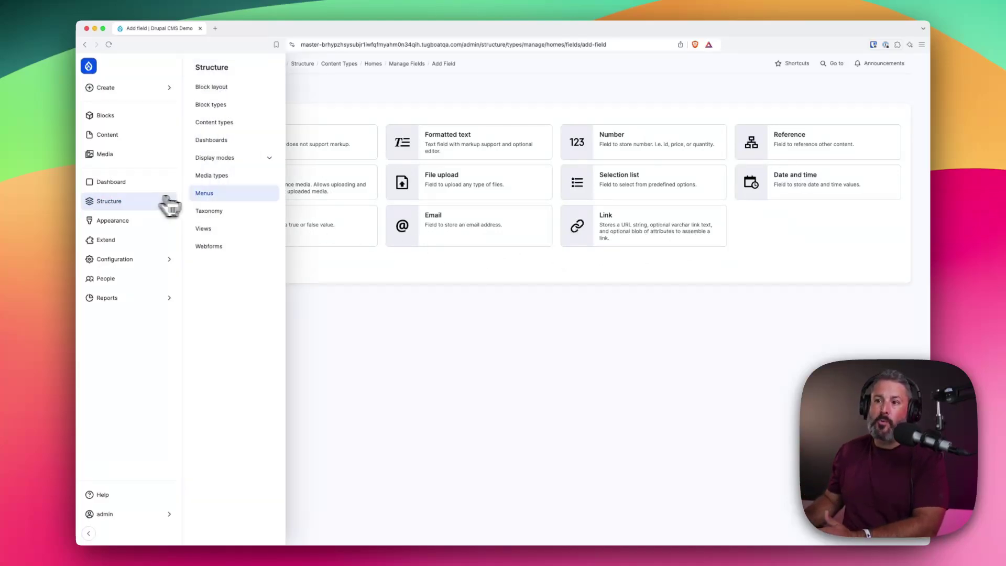
click(220, 229)
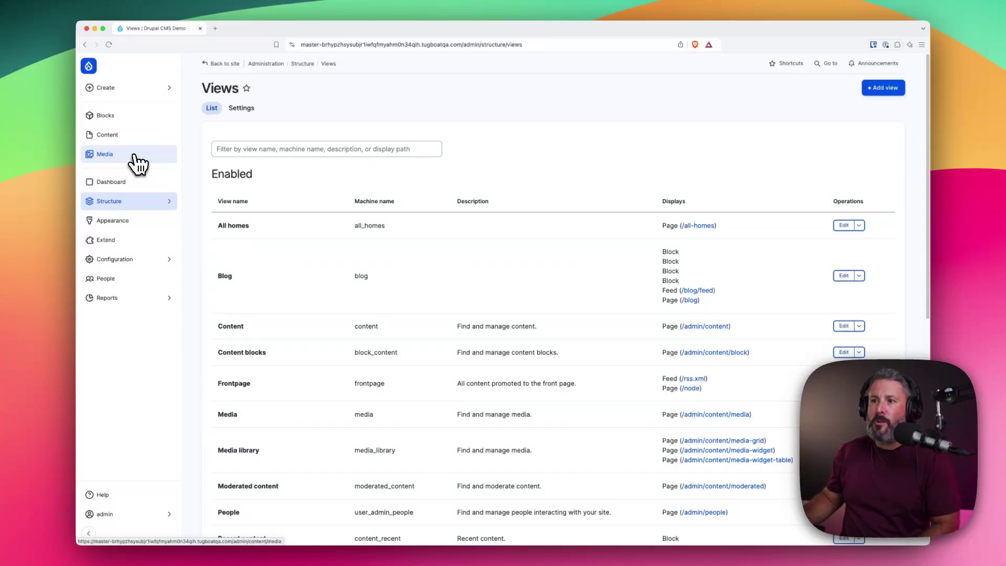
Step: Open the admin sidebar's Create flyout listing the content and media types
click(103, 89)
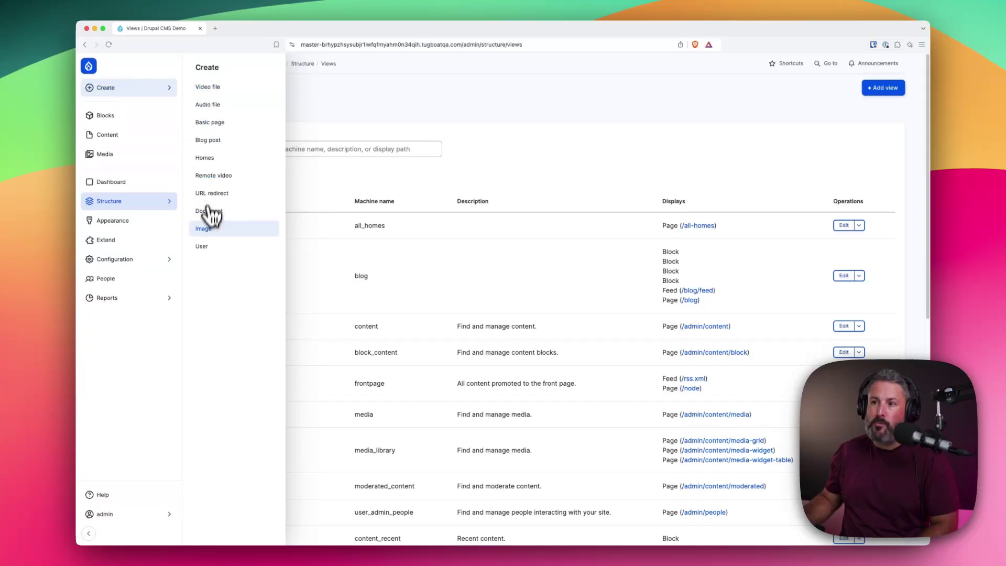